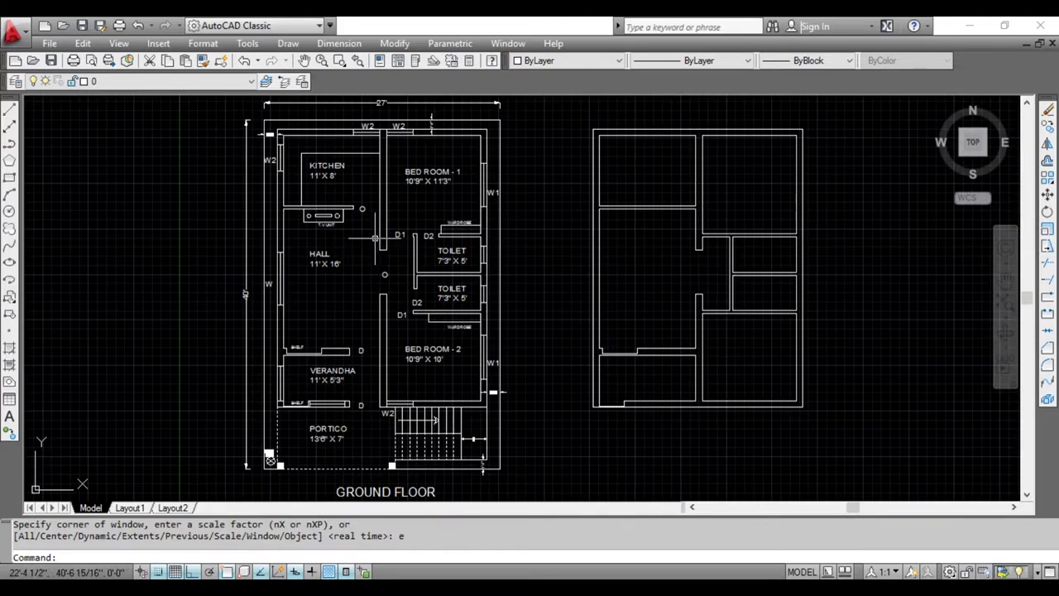
Compare the detailed ground floor plan with the plain wall outline beside it
scroll(368, 213, up, 3)
scroll(370, 215, down, 3)
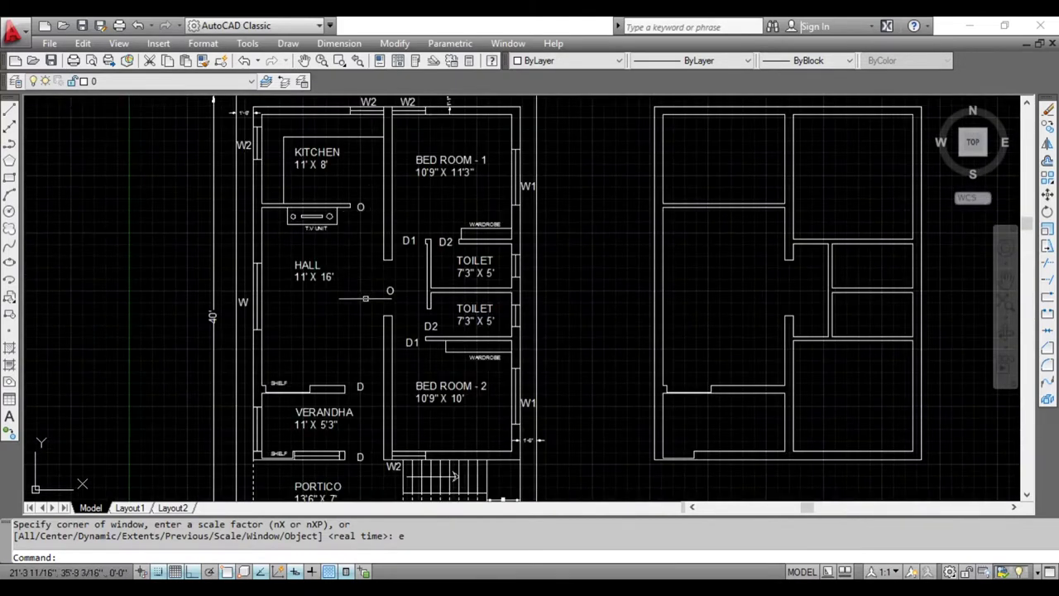
scroll(369, 418, down, 1)
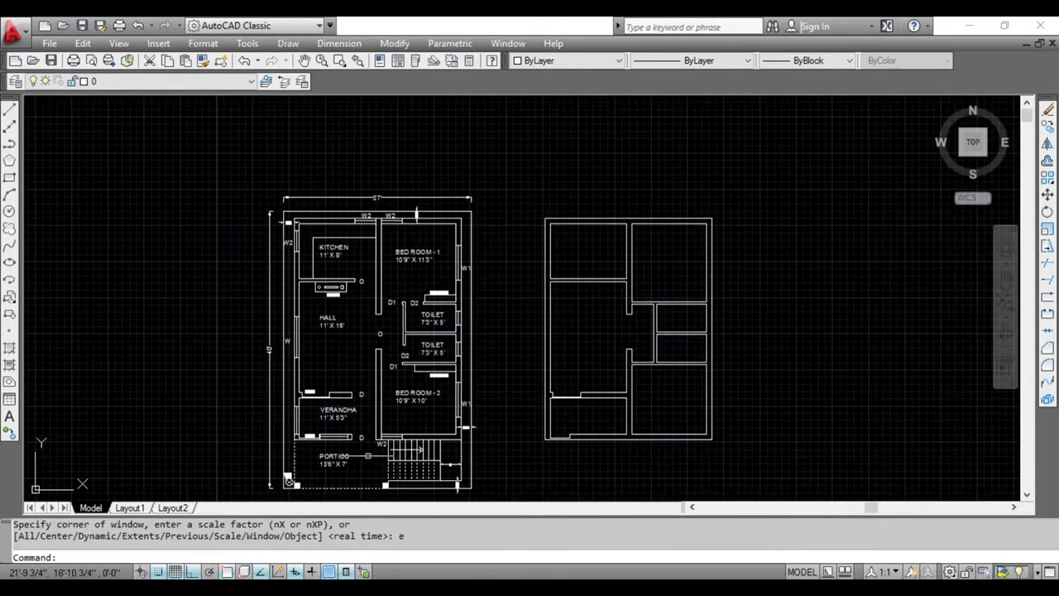
scroll(366, 464, up, 3)
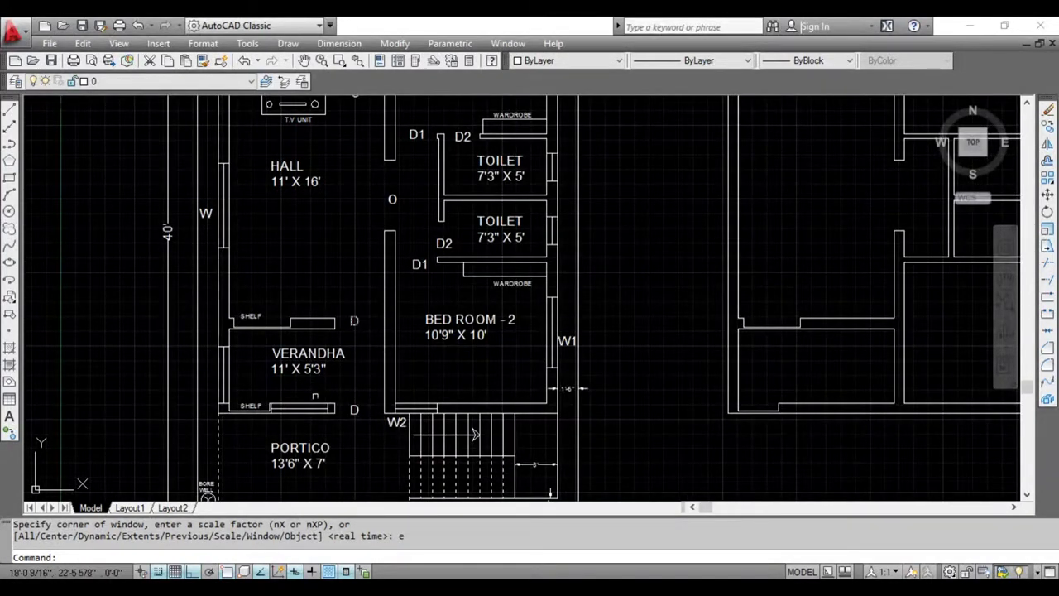
scroll(422, 410, down, 4)
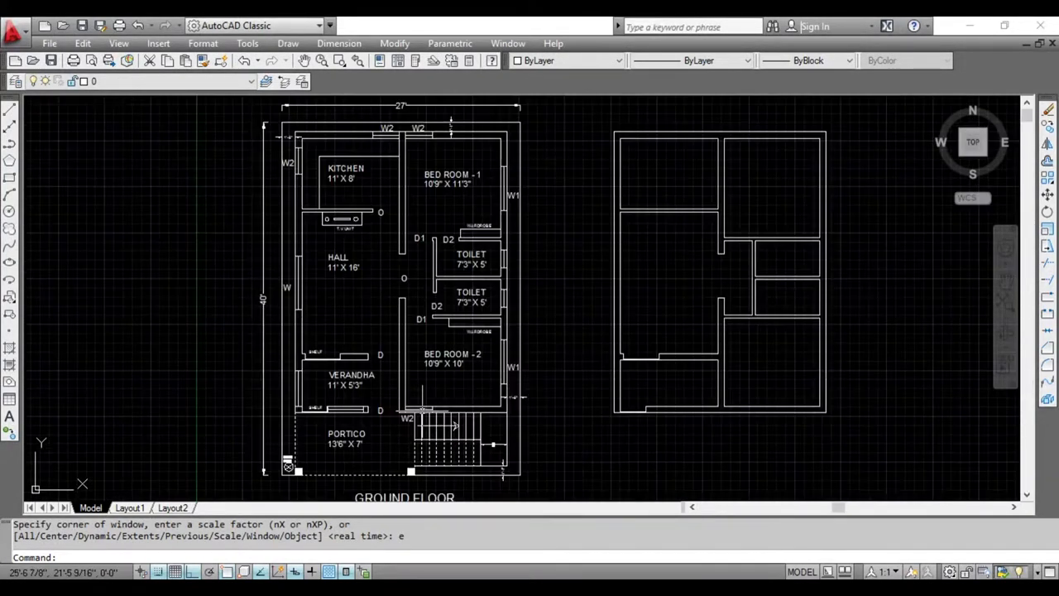
scroll(632, 411, up, 3)
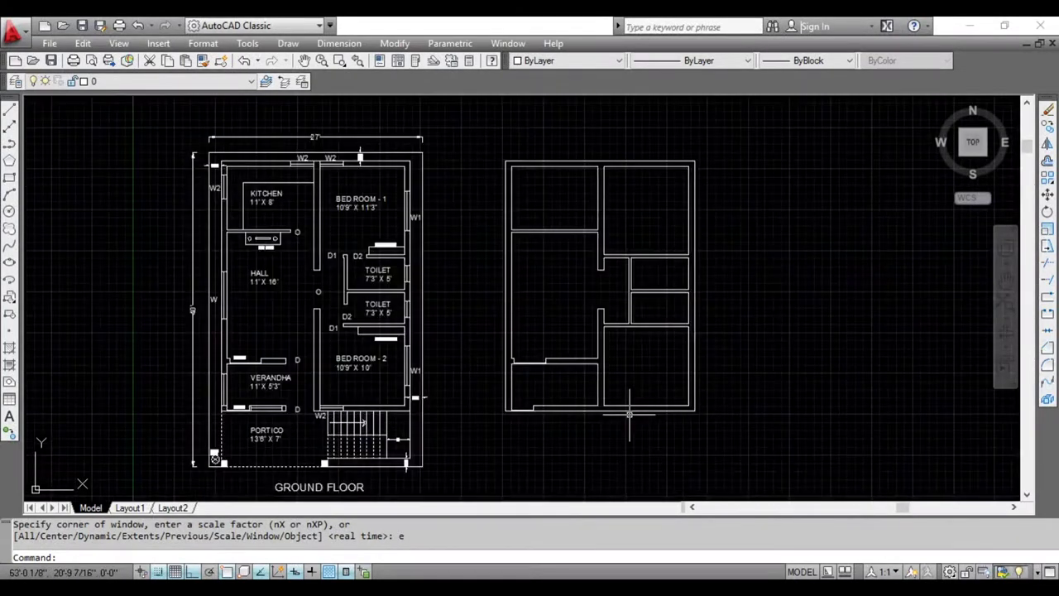
scroll(648, 408, down, 2)
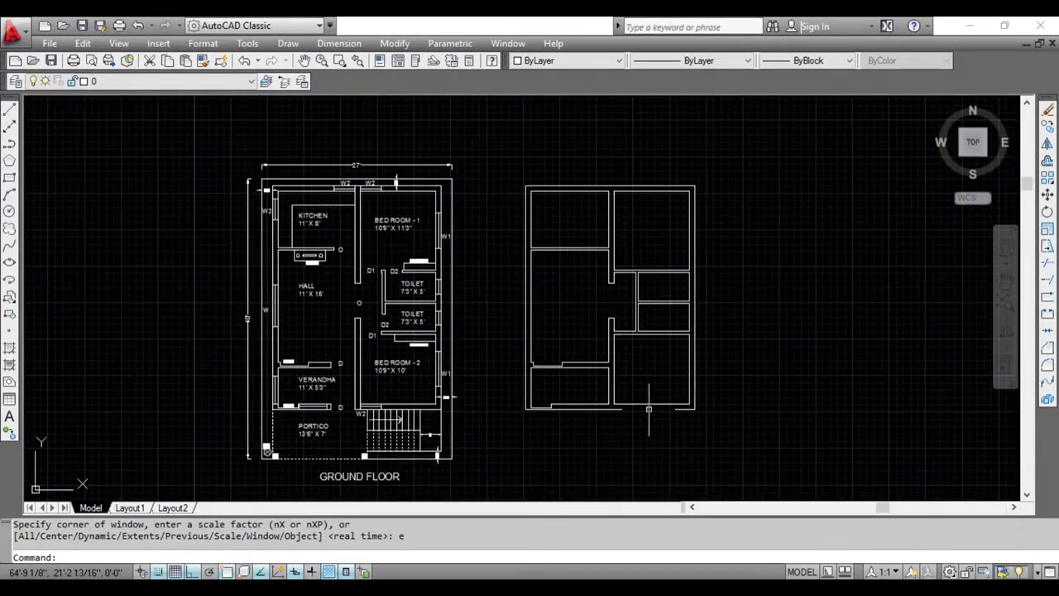
scroll(407, 390, up, 2)
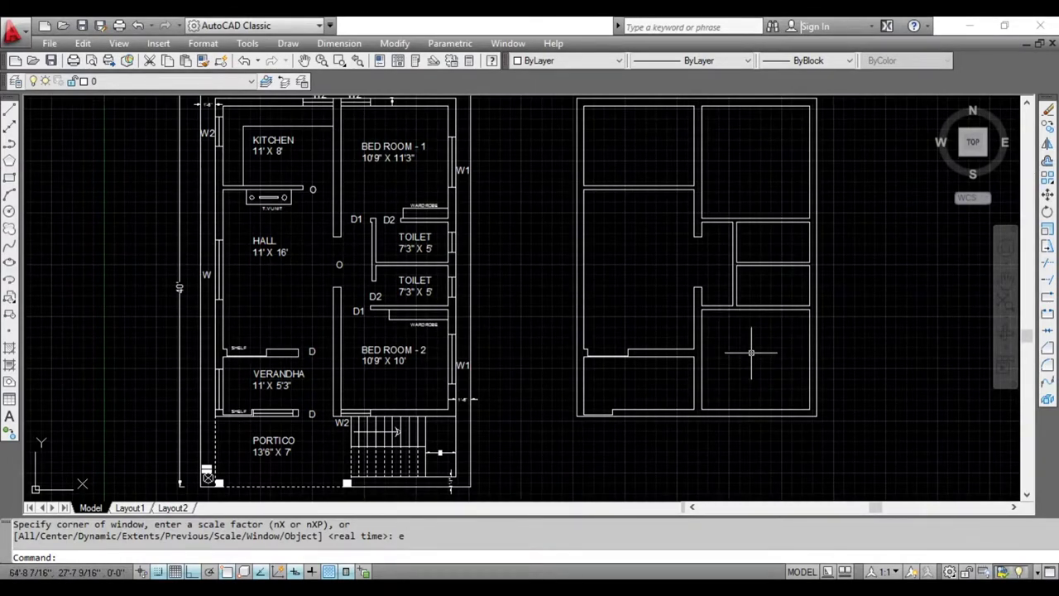
scroll(388, 459, down, 3)
scroll(387, 457, up, 4)
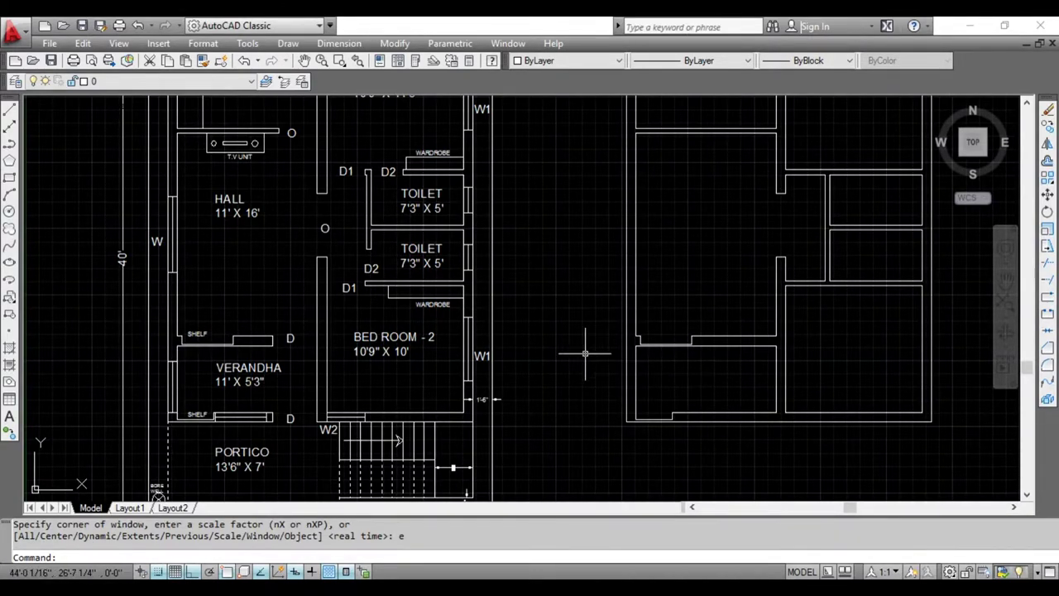
scroll(585, 350, down, 2)
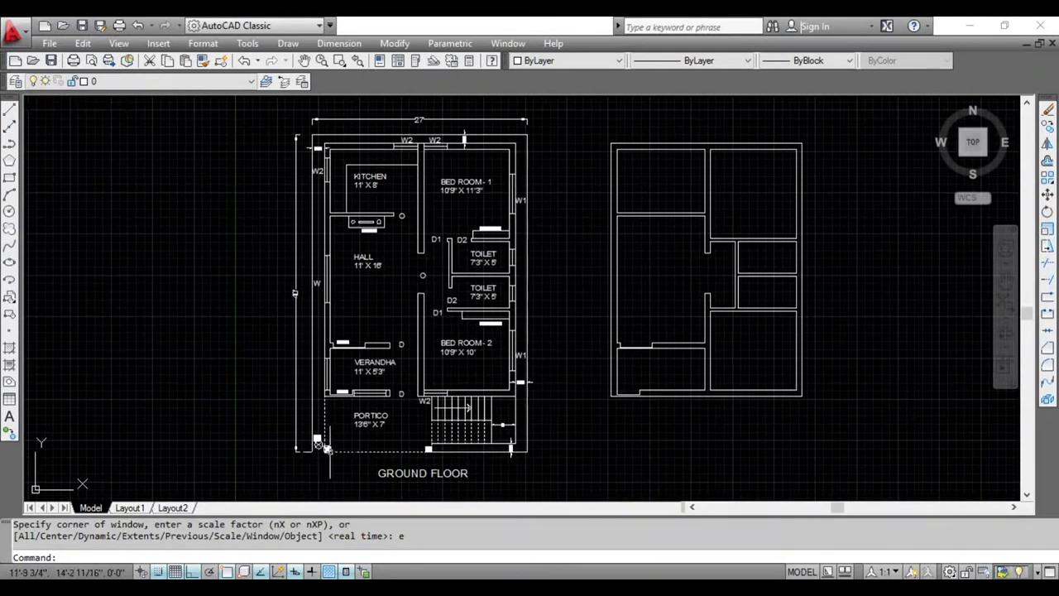
Examine the ground floor plan from the portico and staircase up to the kitchen and bedroom 1
scroll(331, 446, up, 5)
scroll(591, 426, down, 5)
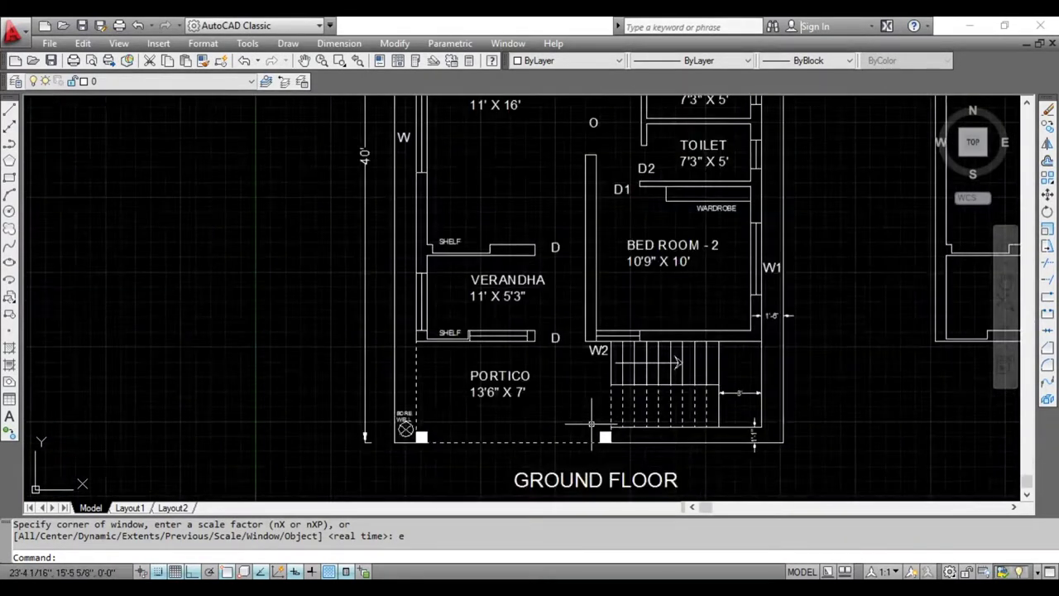
scroll(708, 400, up, 1)
scroll(408, 295, up, 3)
scroll(419, 275, down, 4)
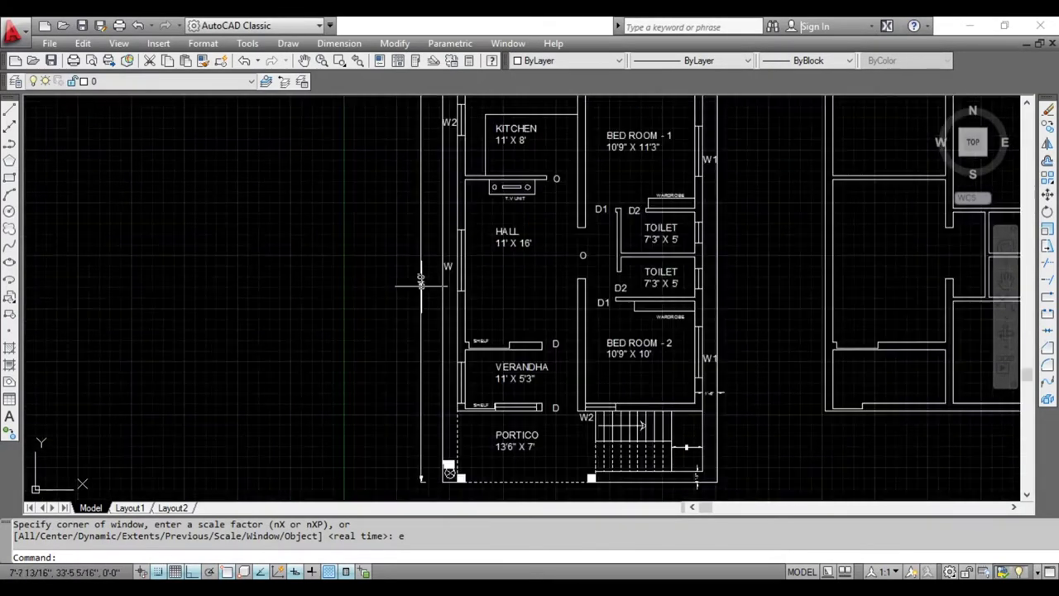
scroll(422, 282, down, 2)
scroll(542, 145, up, 3)
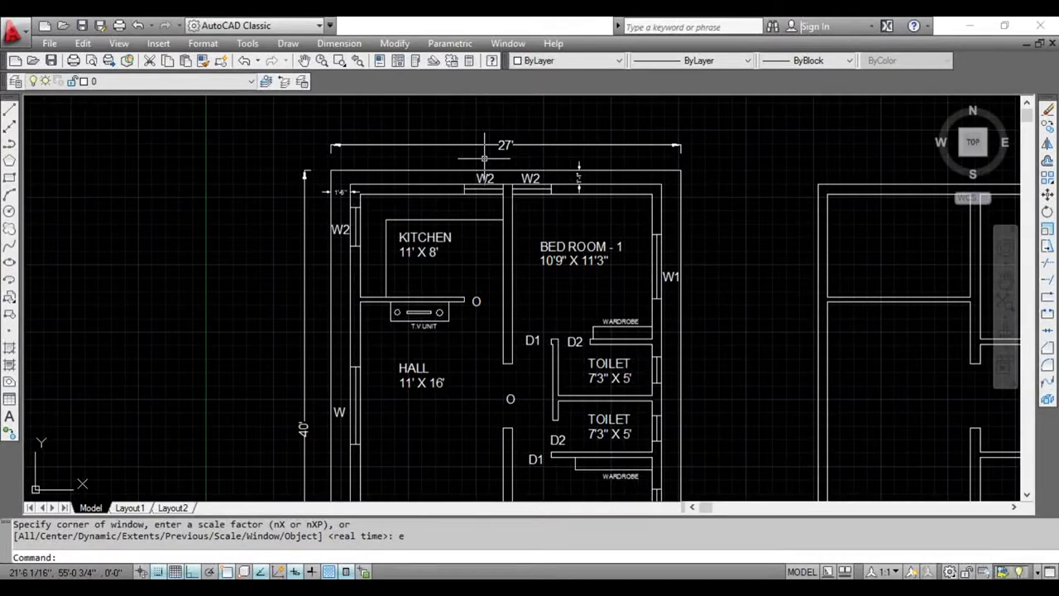
scroll(370, 205, up, 3)
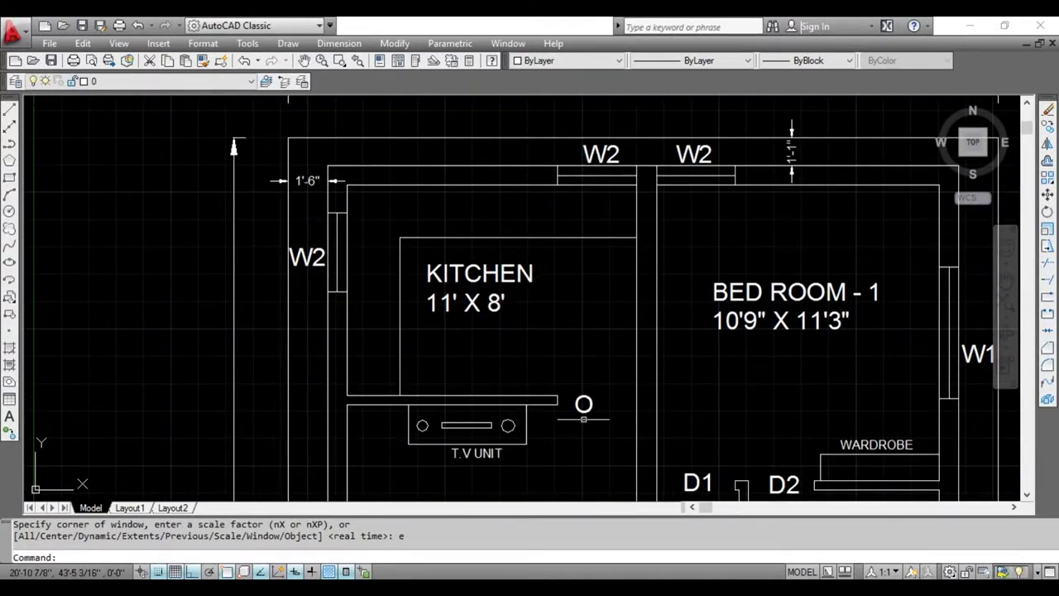
scroll(586, 414, down, 7)
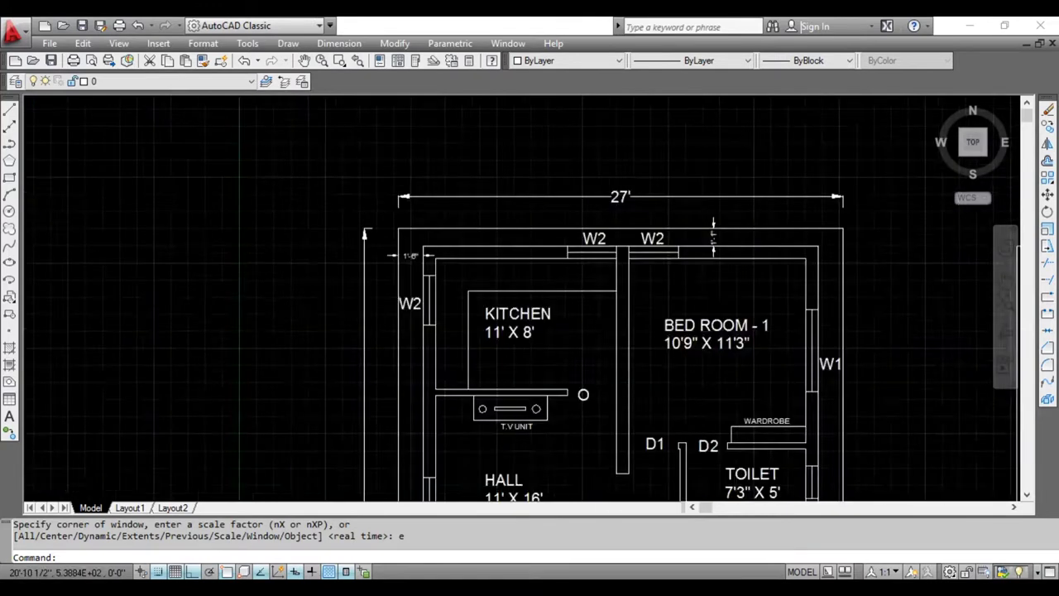
Zoom to the whole drawing and inspect the wall outline's hall, toilet and bedroom walls against the ground floor plan
right_click(638, 445)
text(a)
key(Return)
scroll(443, 260, up, 5)
scroll(423, 249, down, 2)
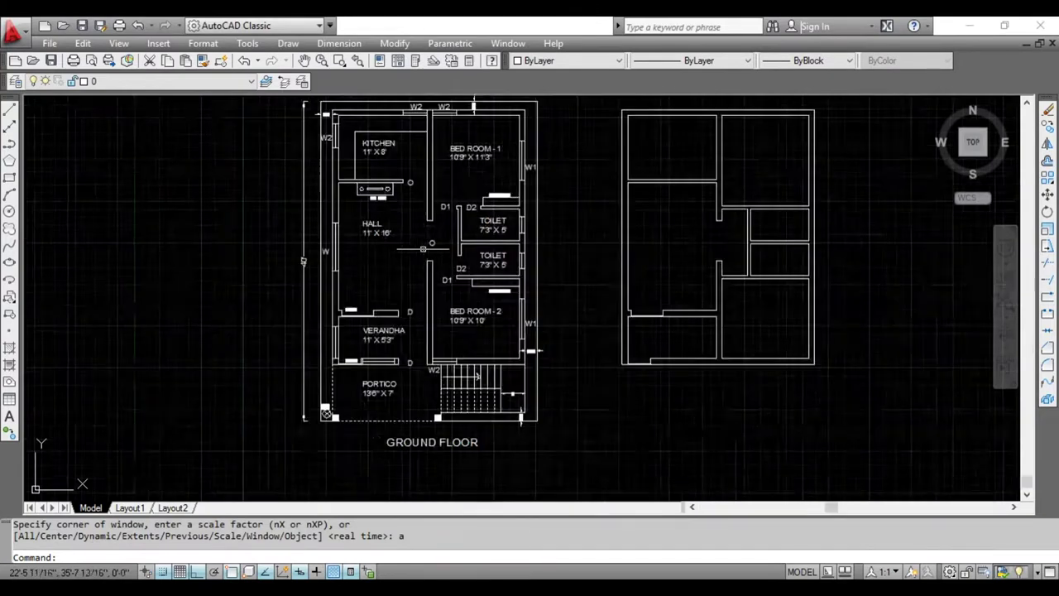
scroll(720, 248, up, 2)
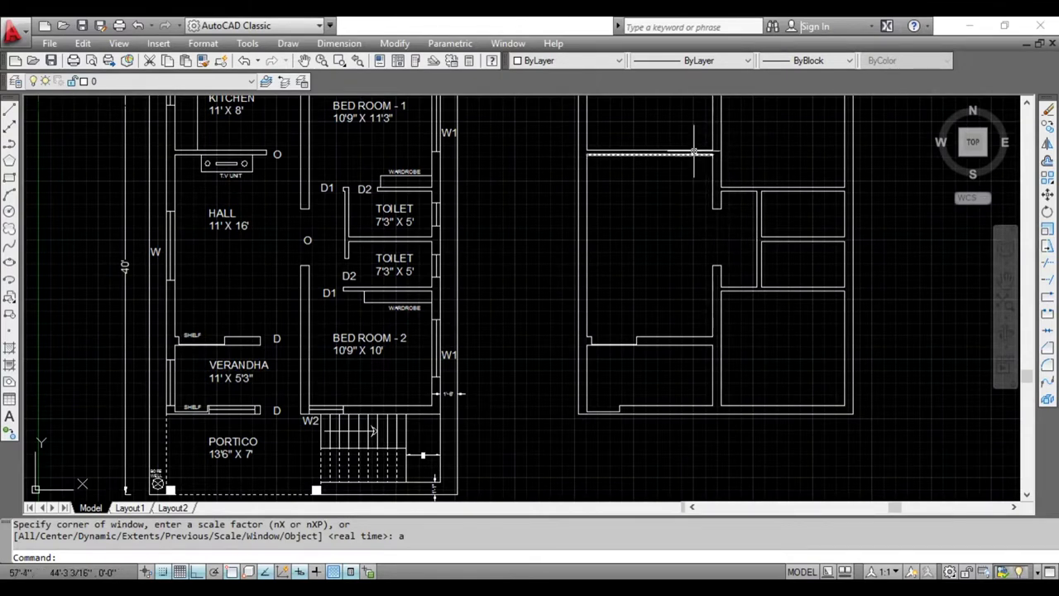
scroll(523, 166, down, 3)
scroll(360, 199, up, 3)
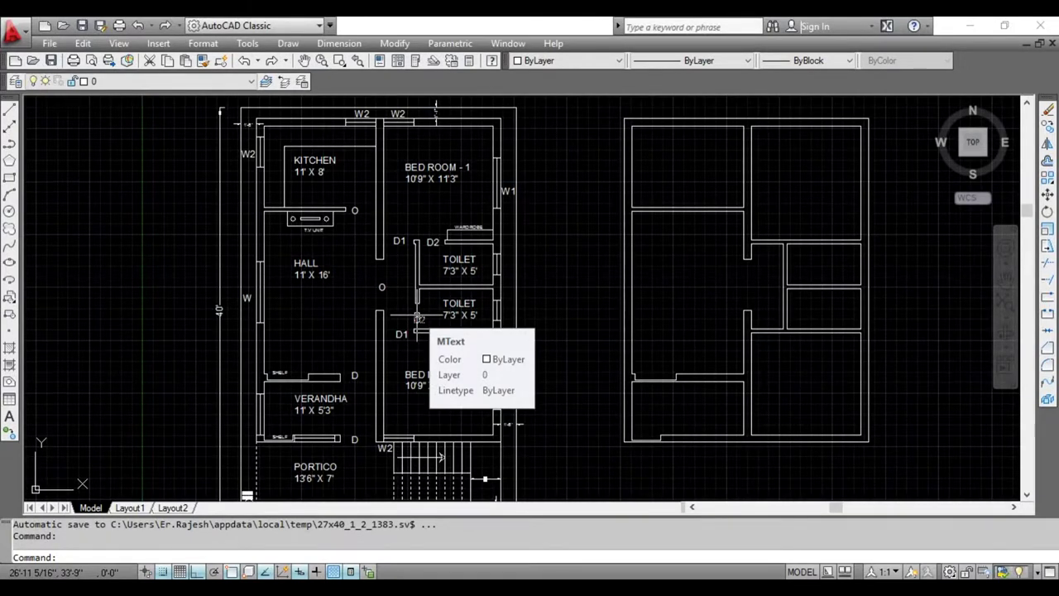
scroll(418, 319, down, 3)
scroll(785, 337, up, 2)
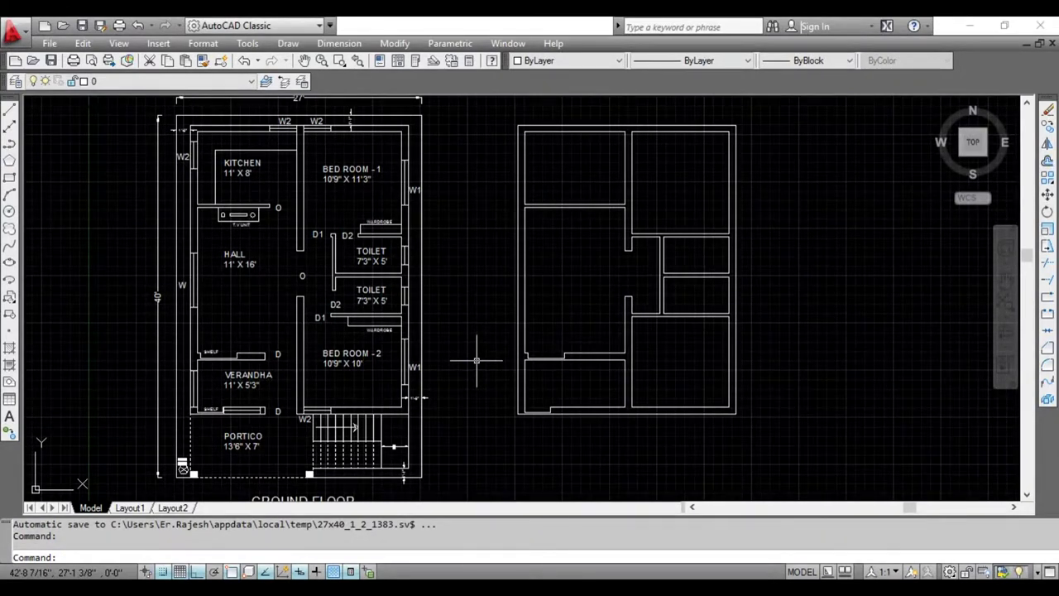
Run OVERKILL on the entire wall outline with the default settings to delete its duplicate and overlapping lines
text(ov)
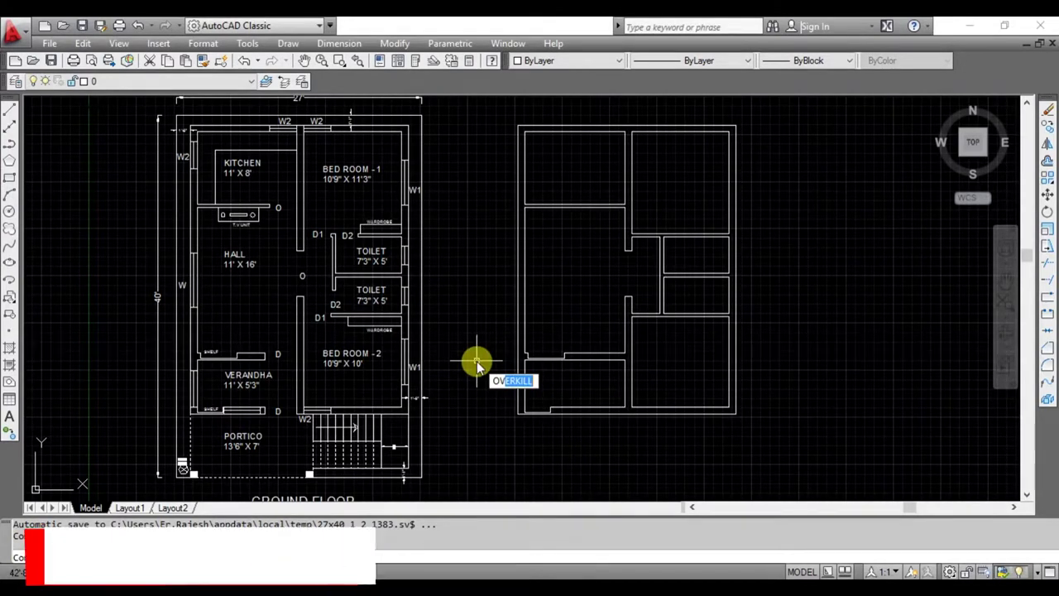
text(erkill)
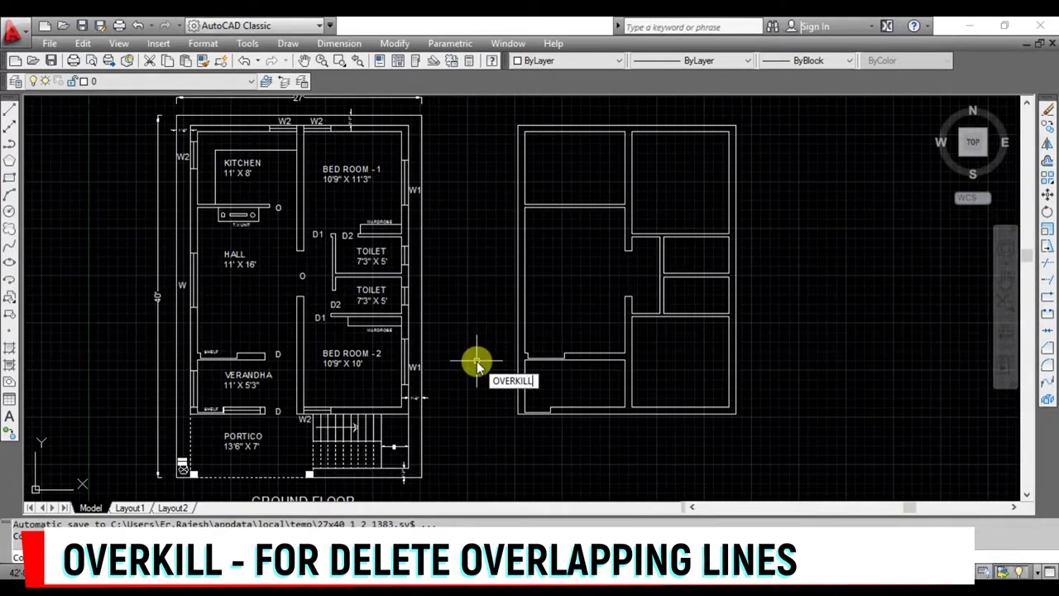
key(Return)
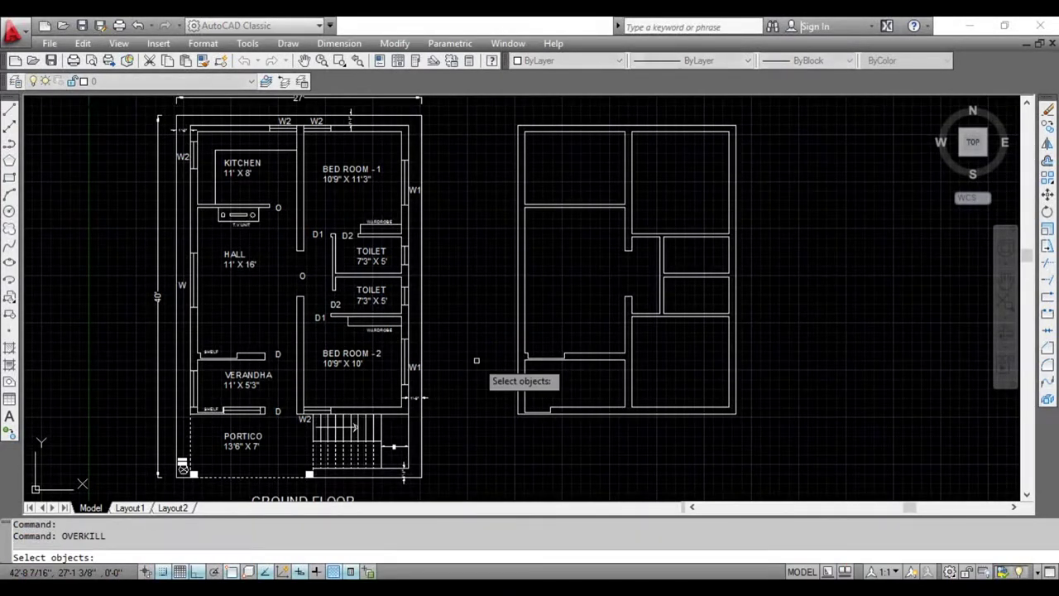
click(495, 114)
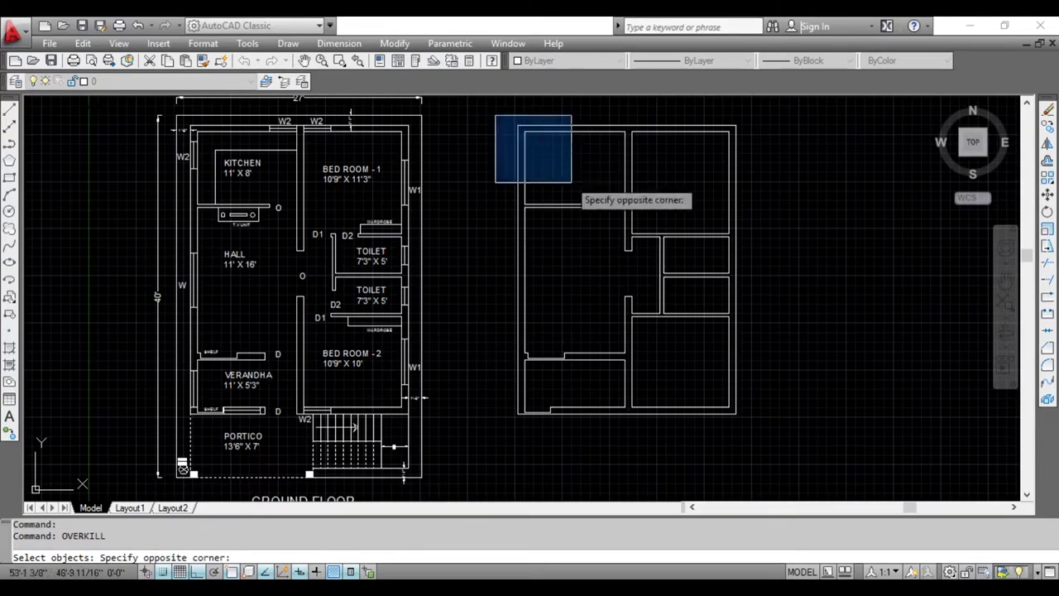
click(776, 449)
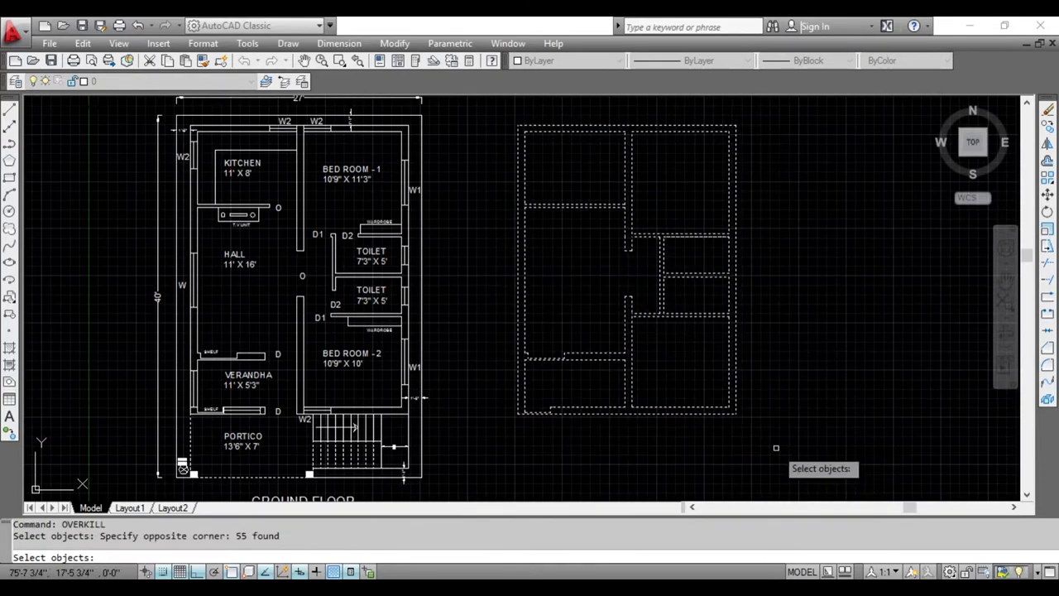
key(Return)
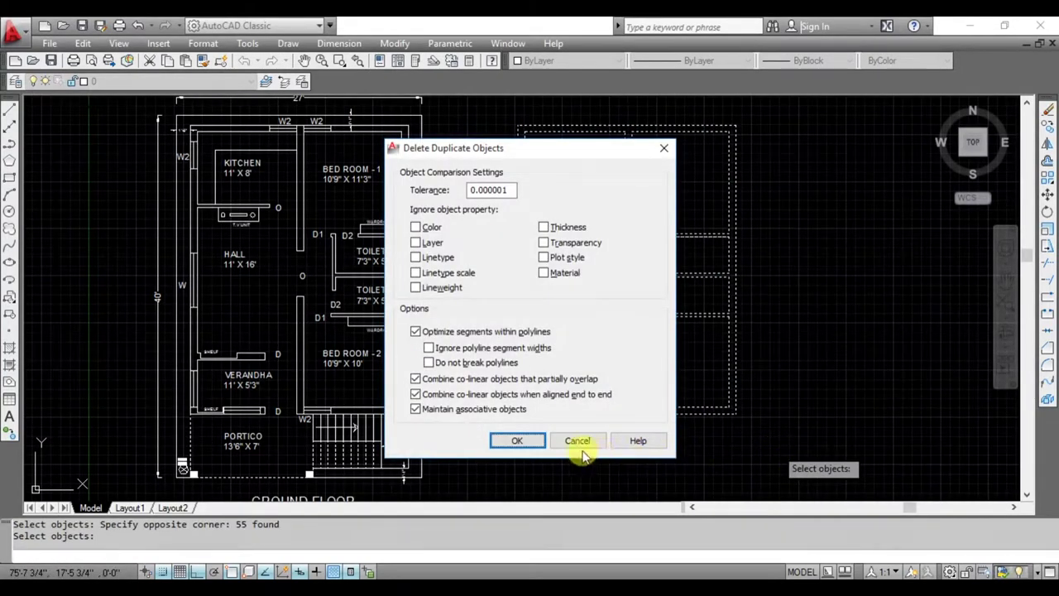
click(532, 443)
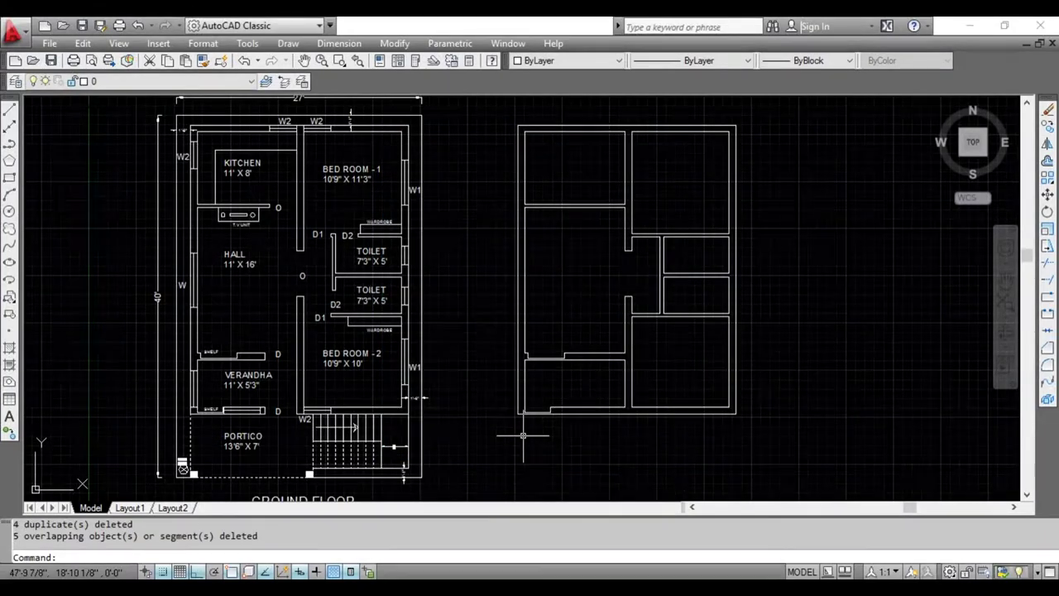
Draw a horizontal test line about 11'-11 1/2" long in the empty space east of the wall outline
text(L)
key(Return)
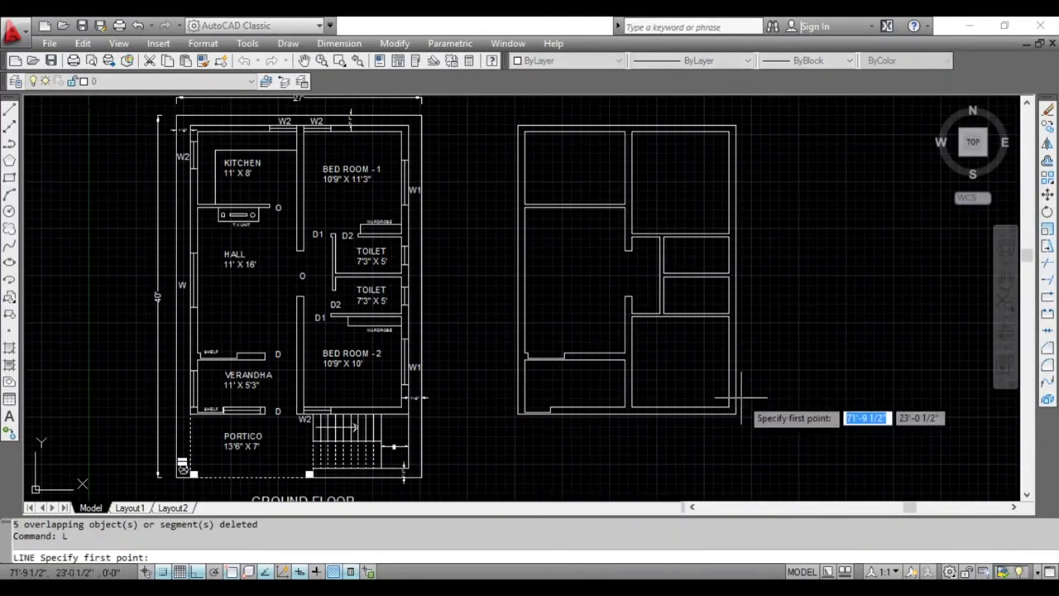
click(771, 338)
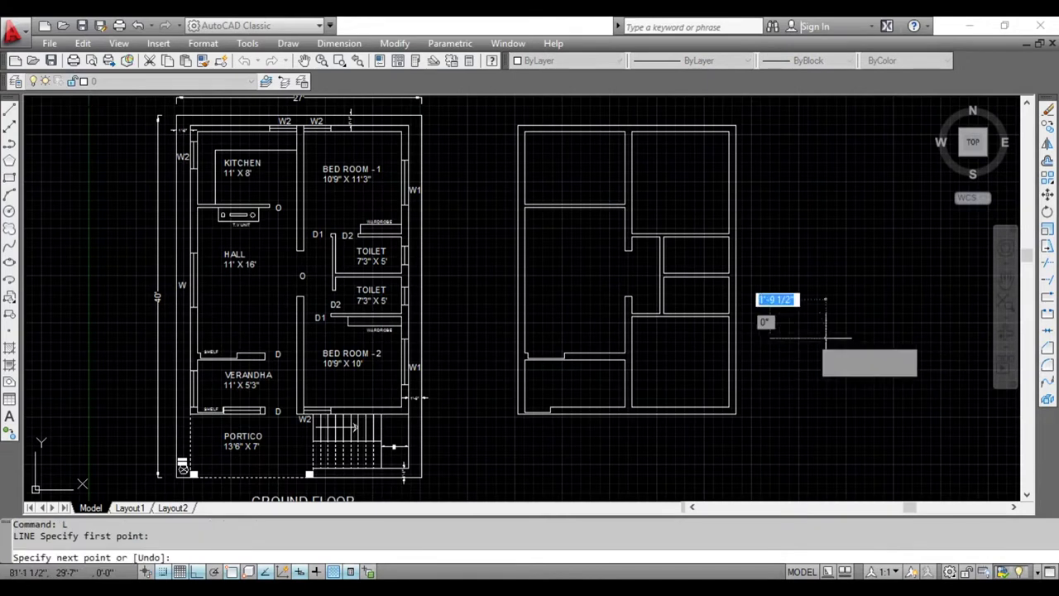
click(879, 337)
key(Escape)
Draw a second line about 9'-2 1/2" long directly over the test line, starting from its west end
text(L)
key(Return)
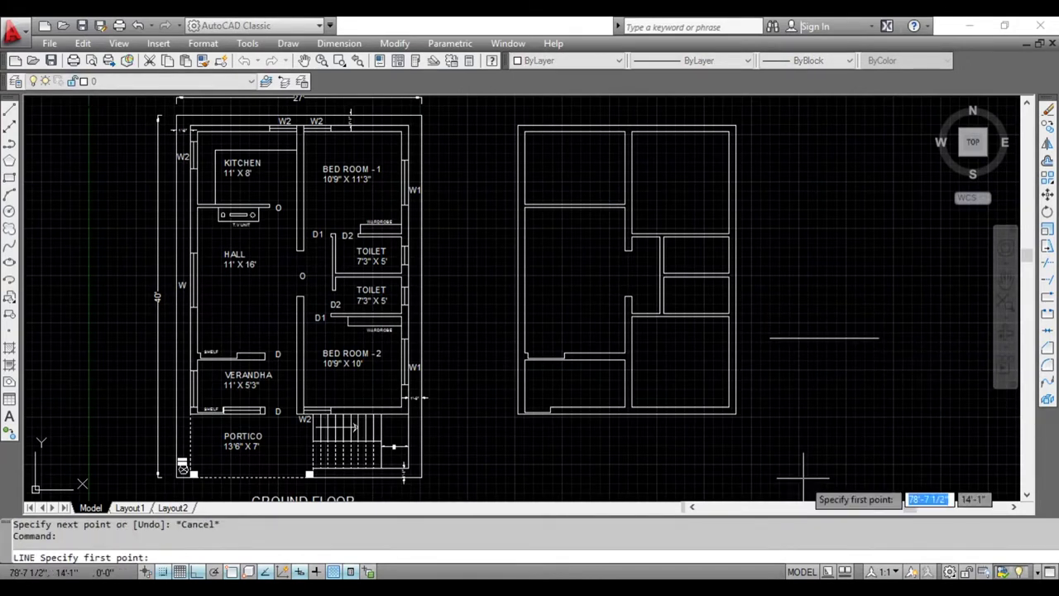
click(771, 337)
click(879, 337)
key(Escape)
Select the two overlapping test lines in turn to check that they are separate objects, and clear the selection
click(880, 341)
click(803, 340)
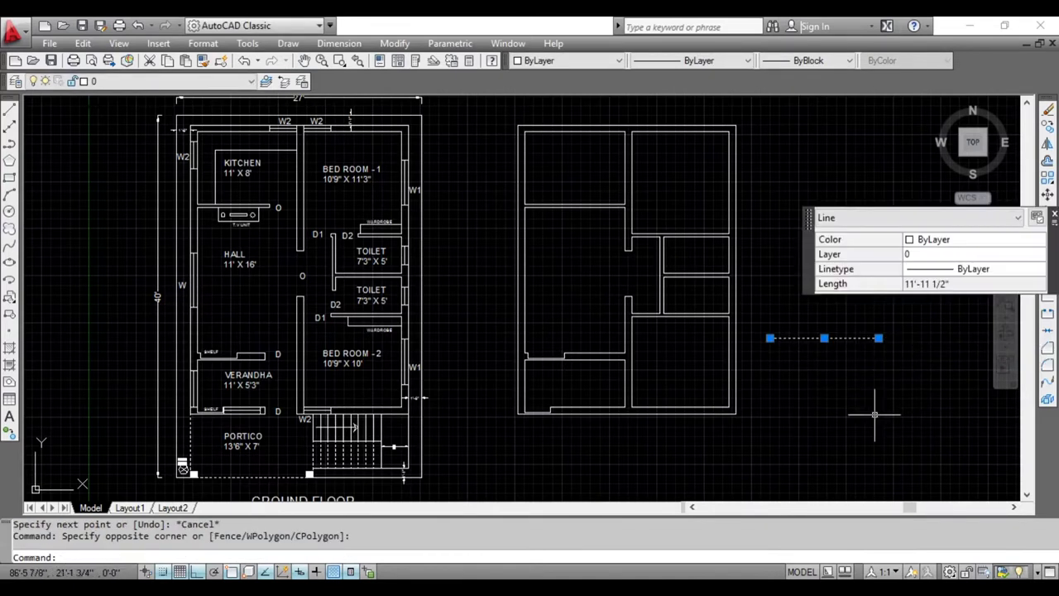
key(Escape)
click(803, 338)
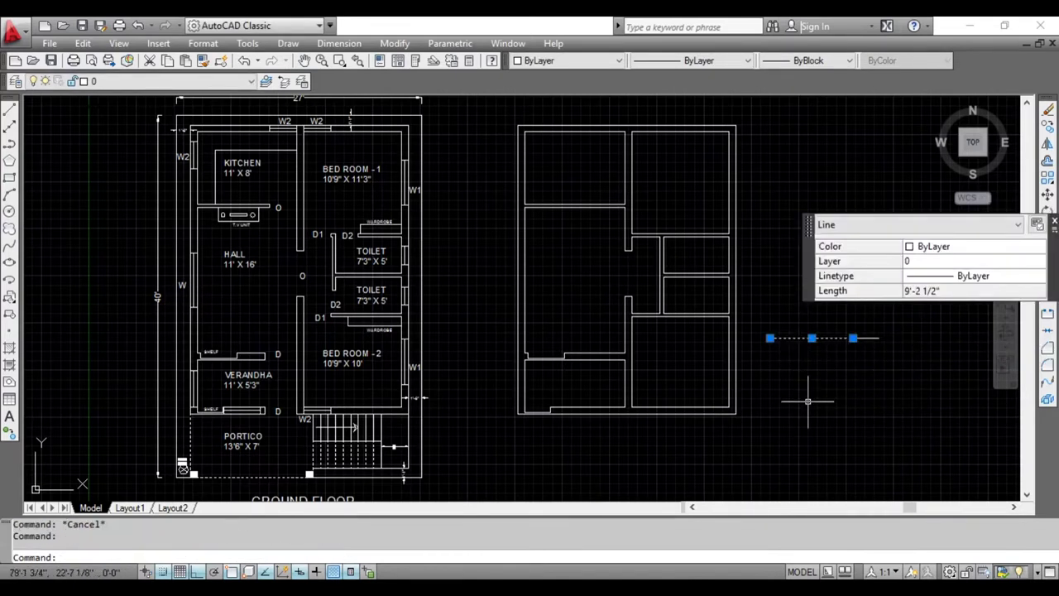
key(Escape)
Run OVERKILL on both test lines with the default settings to merge them into one
text(OVERkill)
key(Return)
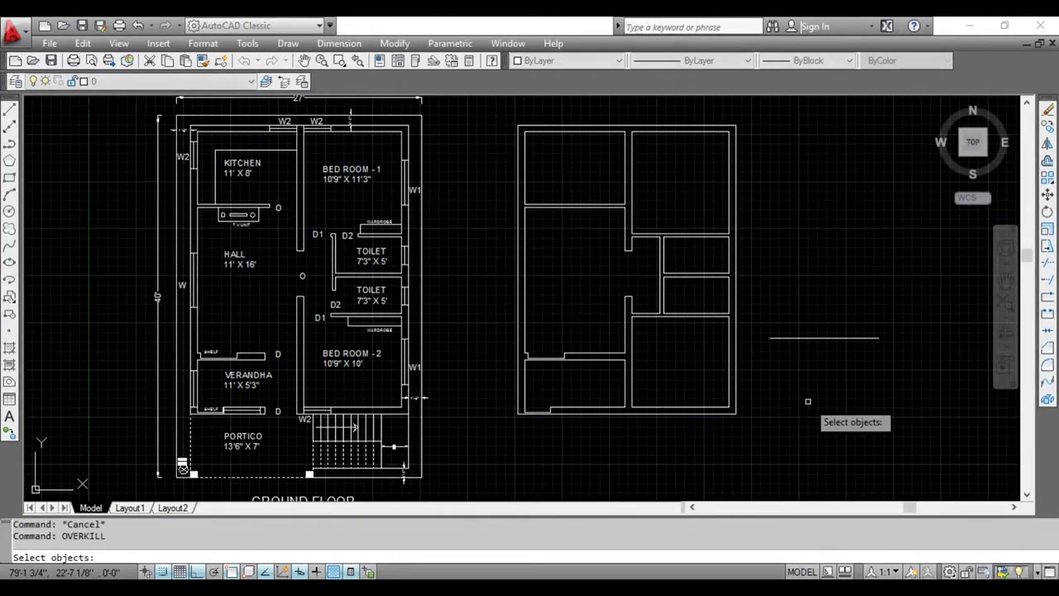
click(916, 383)
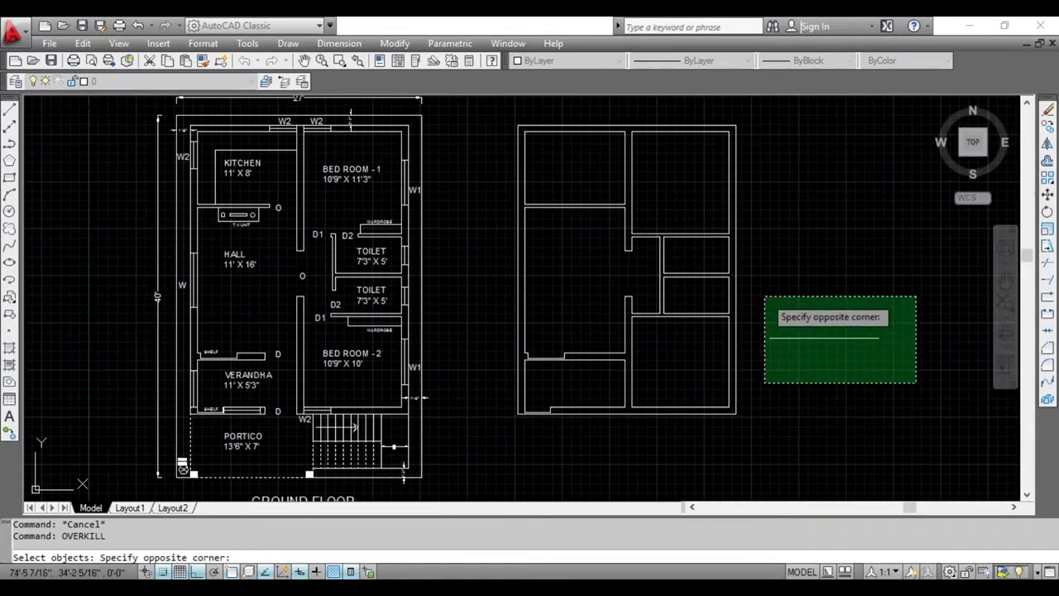
click(765, 296)
key(Return)
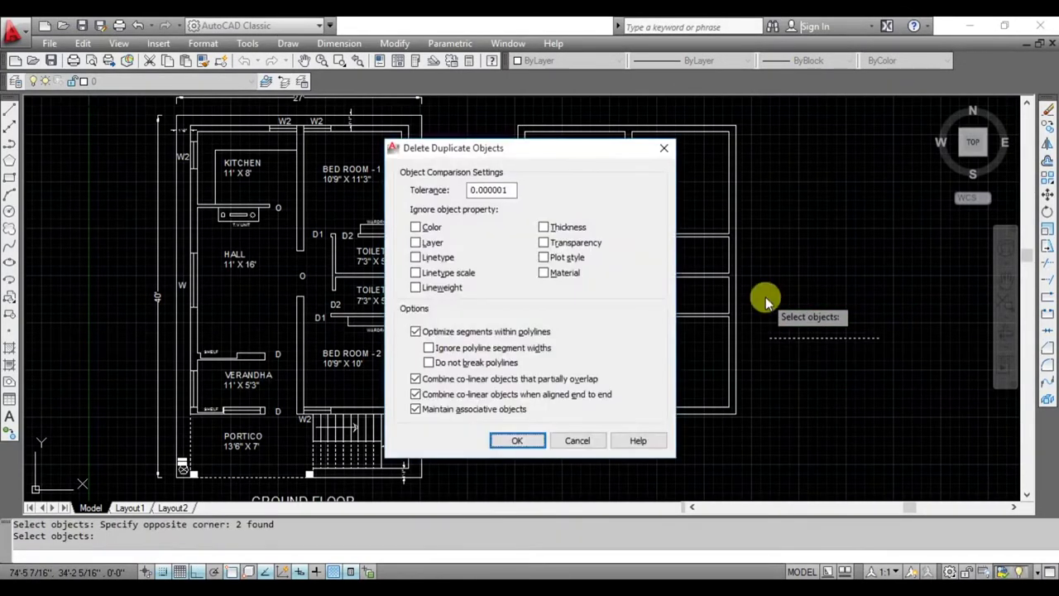
click(522, 441)
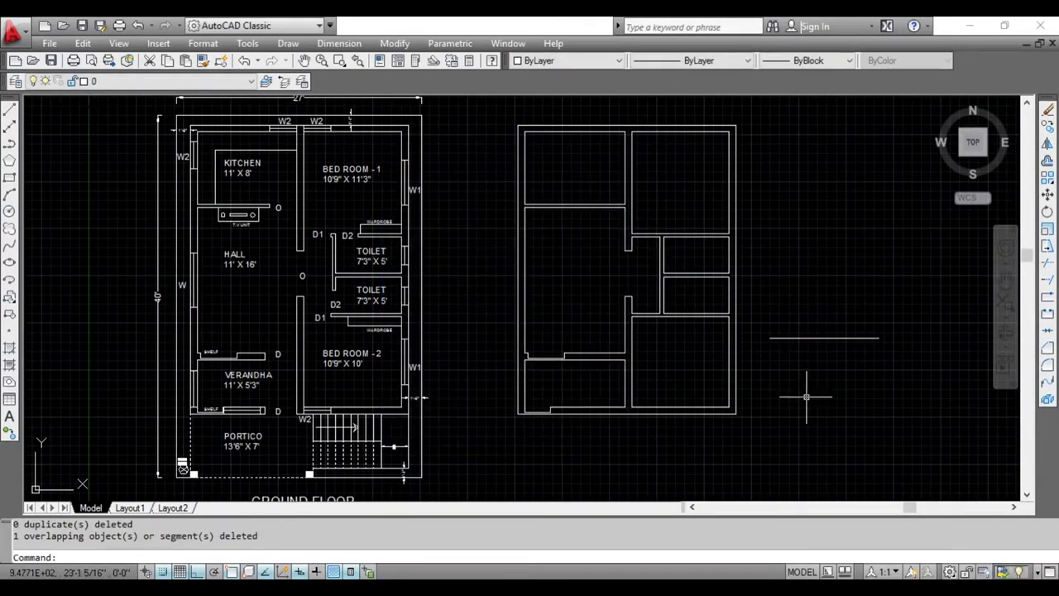
Select the remaining test line at its east and west parts in turn to check that it is a single object, and clear the selection
click(861, 338)
key(Escape)
click(802, 338)
key(Escape)
Move the test line about 5'-1 1/2" straight north, using its west end as the base point
click(817, 338)
click(880, 377)
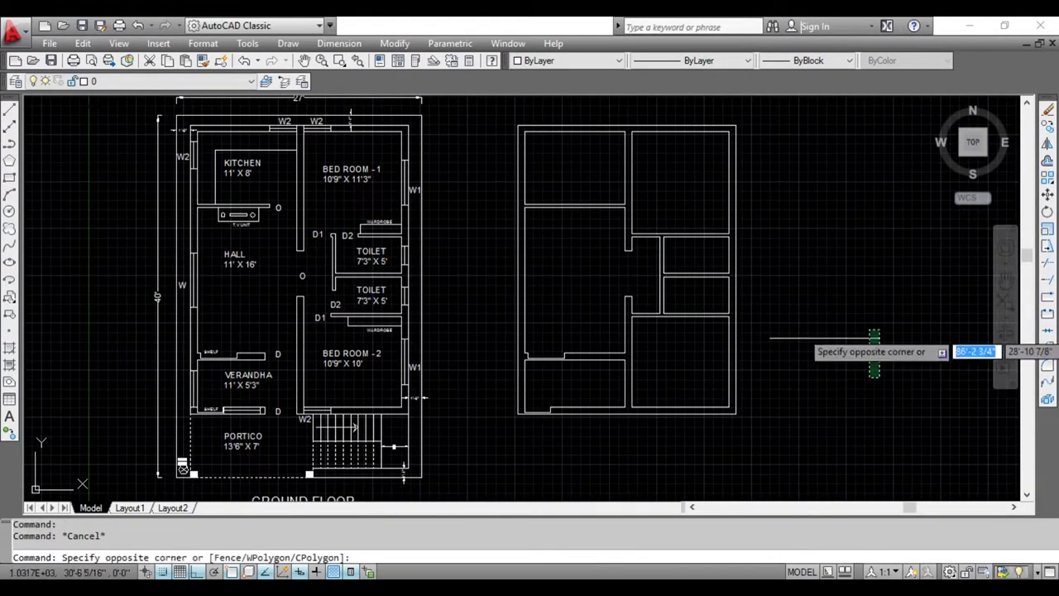
click(903, 375)
text(m)
key(Return)
click(770, 338)
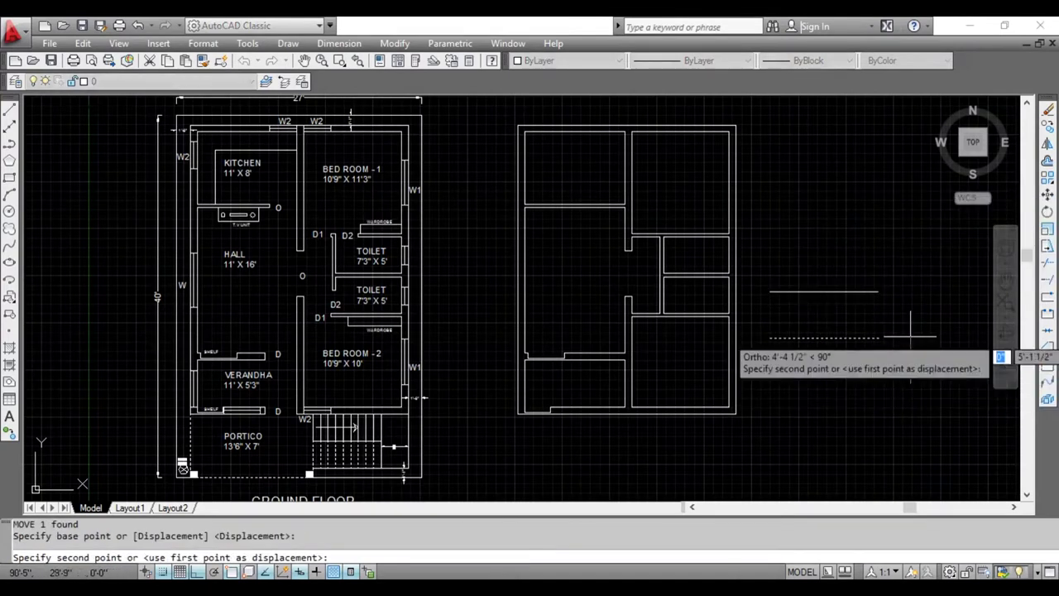
click(768, 290)
Delete the test line east of the wall outline
drag(875, 350, 842, 261)
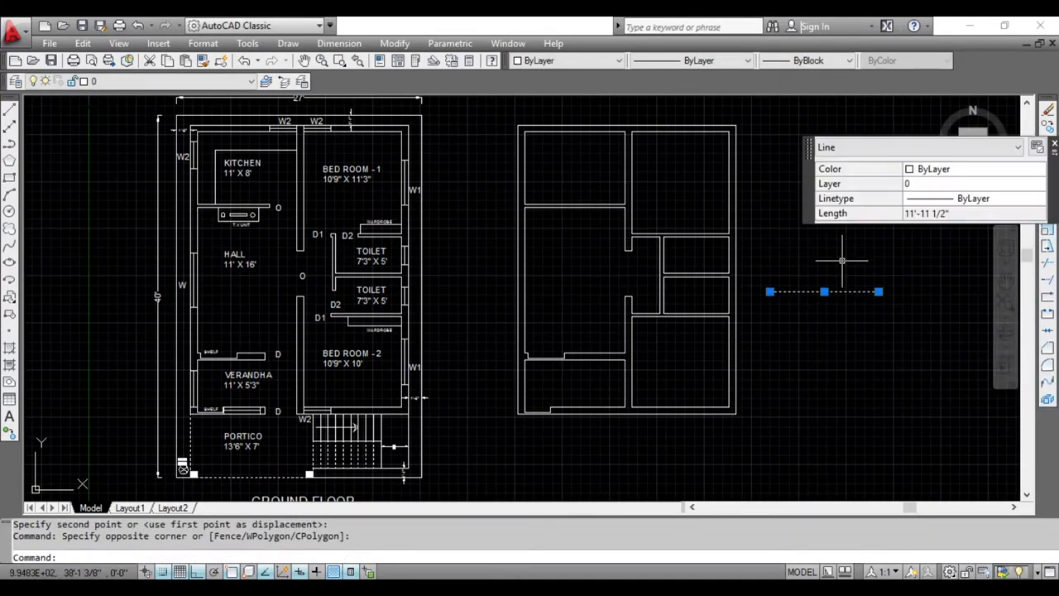
key(Delete)
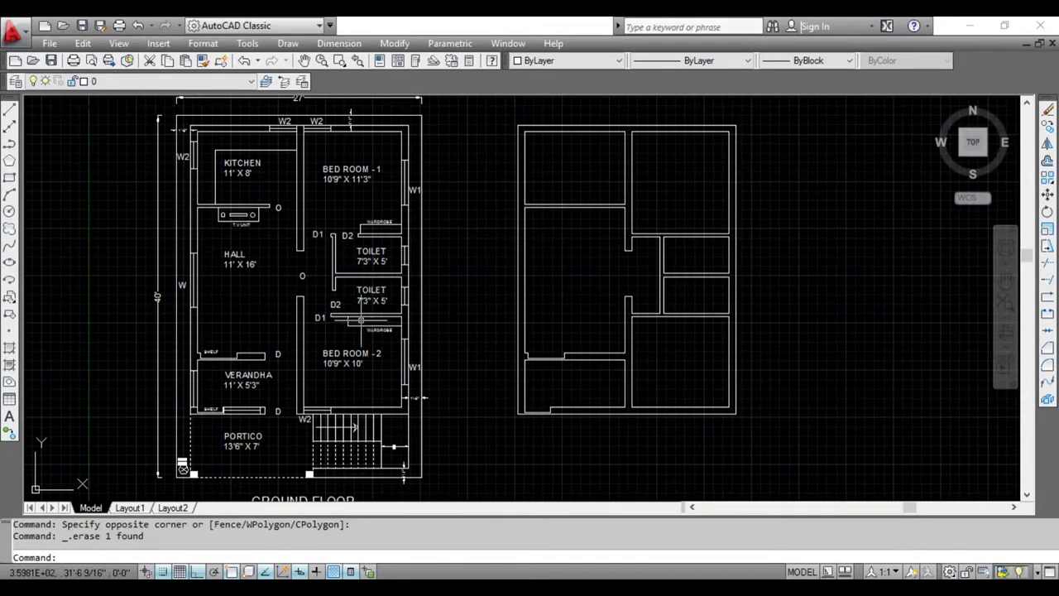
mouse_move(423, 339)
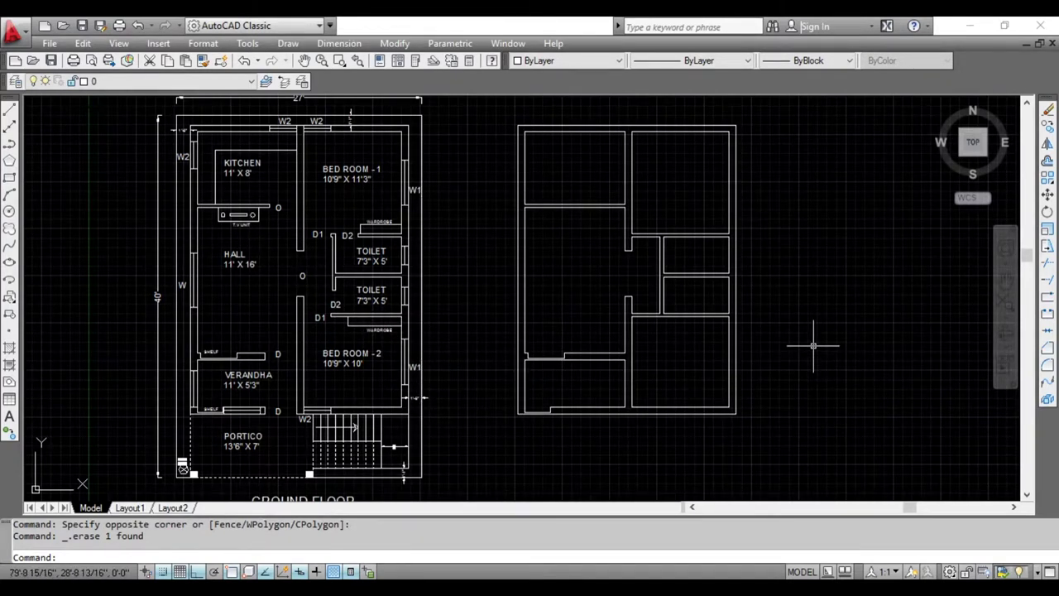
text(REG)
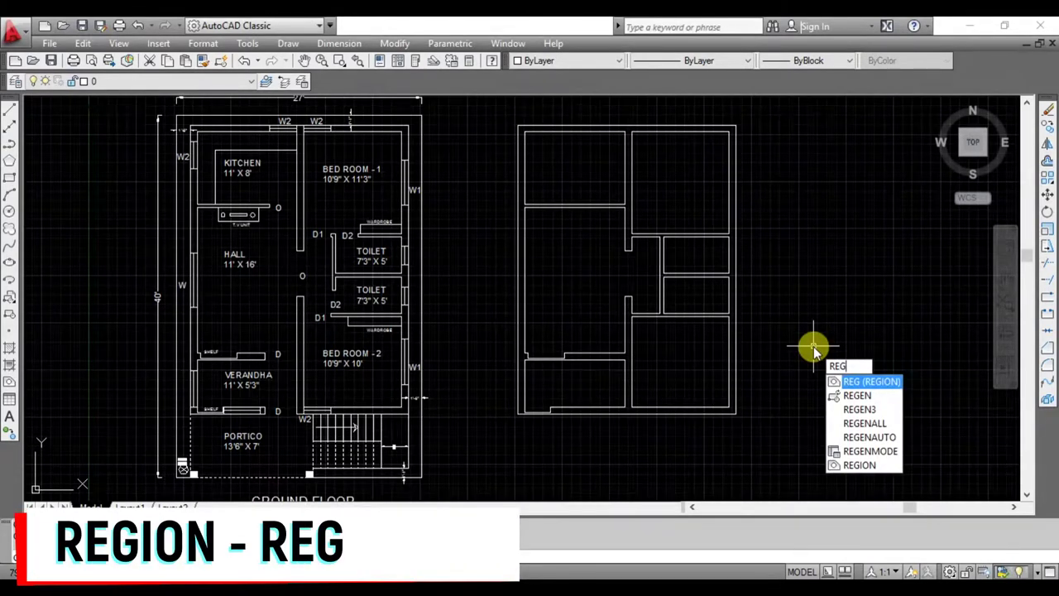
key(Return)
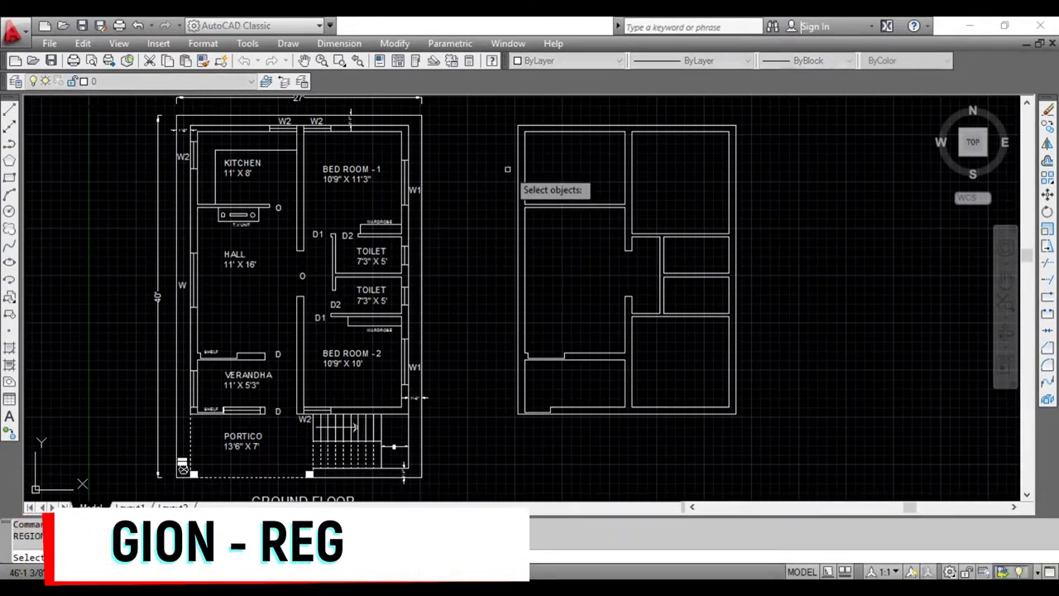
key(Escape)
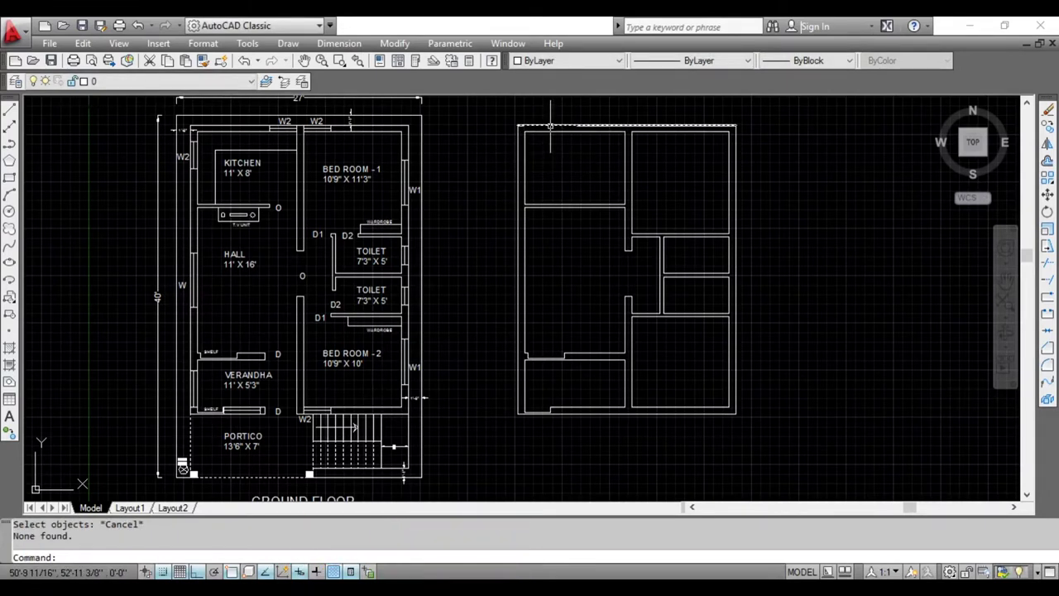
Select the north and west outer wall lines to check that they are separate objects, and clear the selection
click(523, 125)
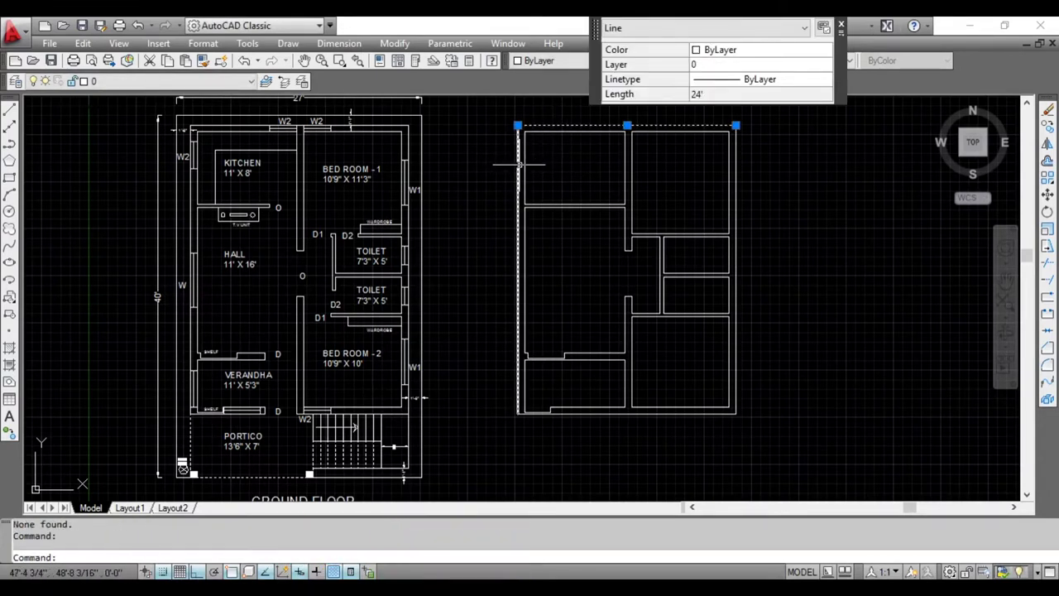
click(518, 162)
key(Escape)
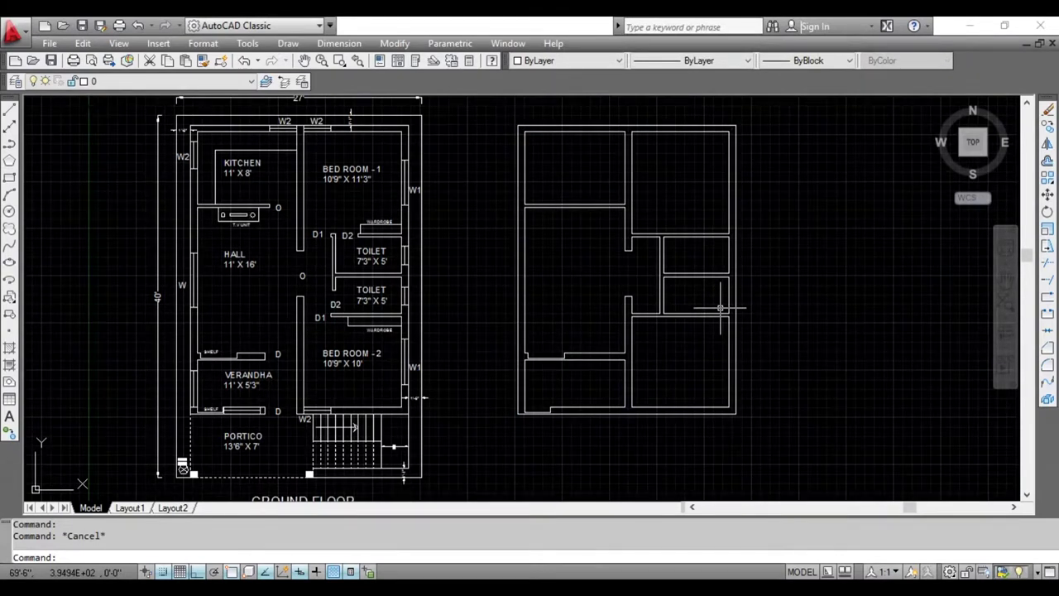
Convert all lines of the separate wall outline east of the floor plan into regions with REGION
text(REG)
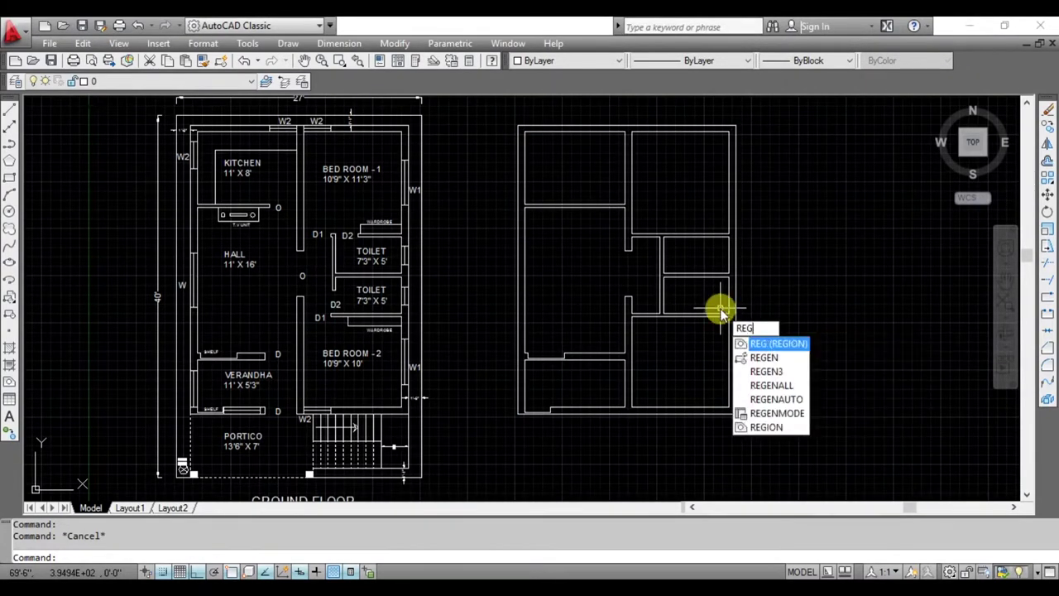
key(Return)
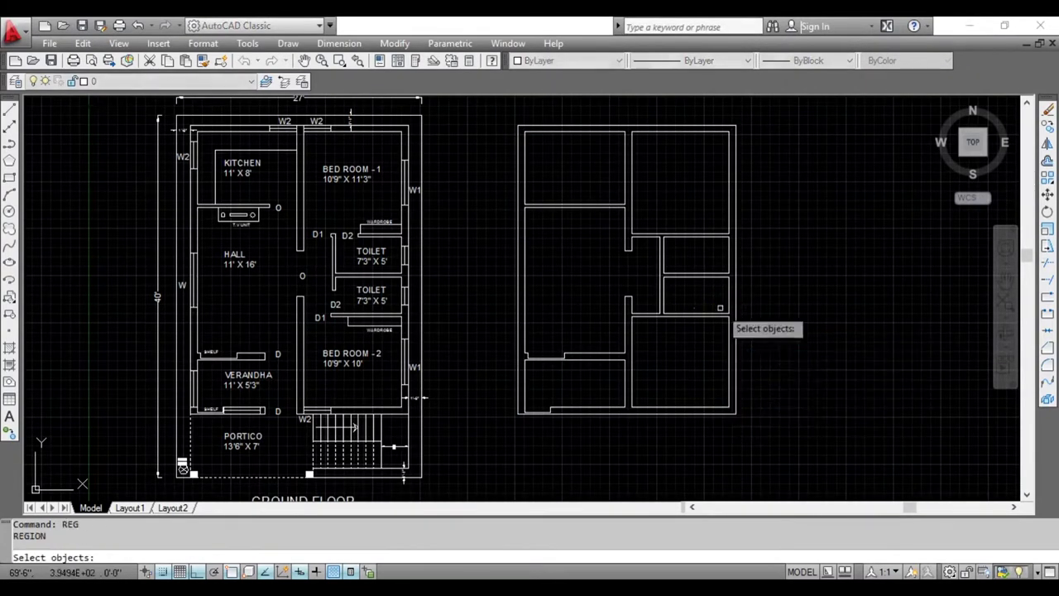
click(500, 111)
click(780, 436)
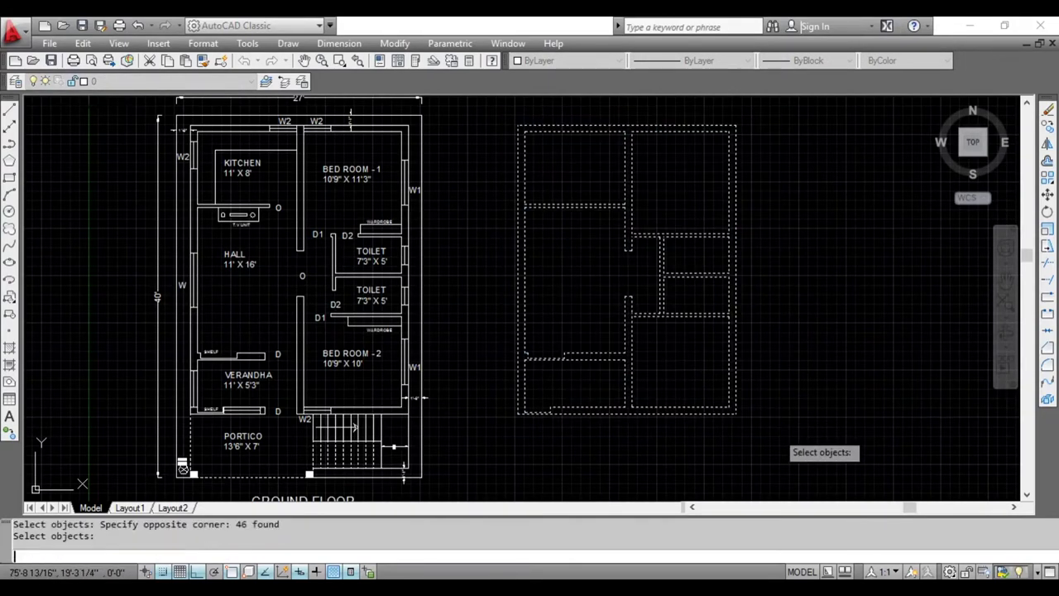
key(Return)
Select the outer boundary and several room outlines in turn to check that each is a single region, clearing the selection each time
click(736, 402)
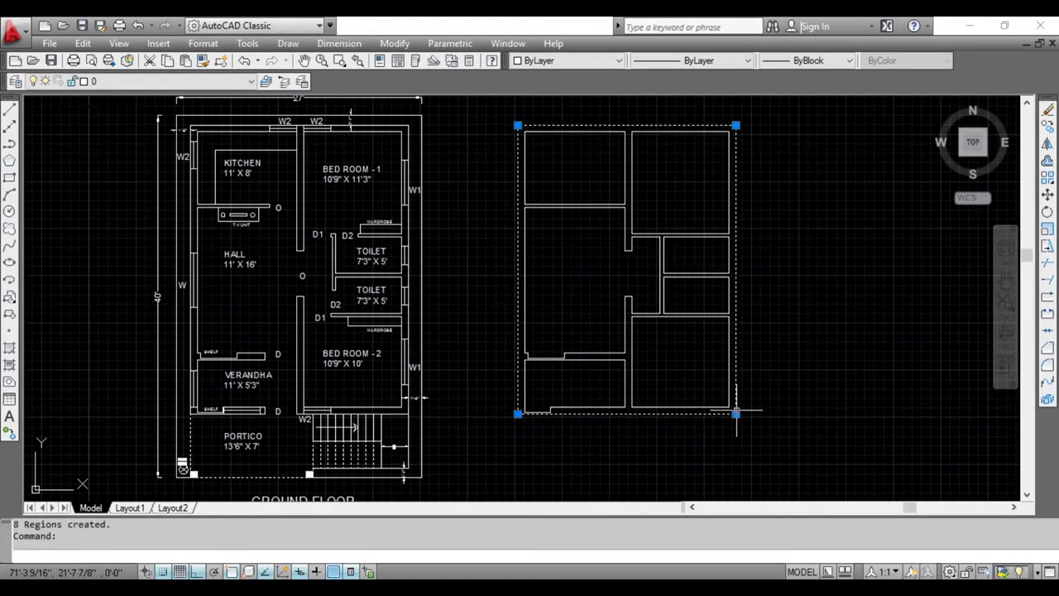
key(Escape)
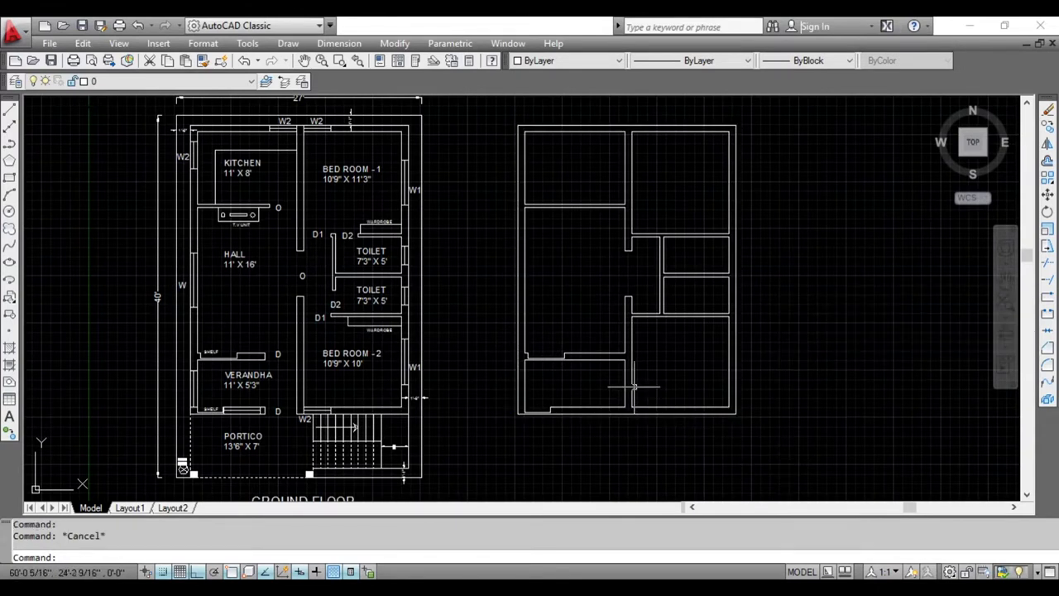
click(631, 386)
click(622, 385)
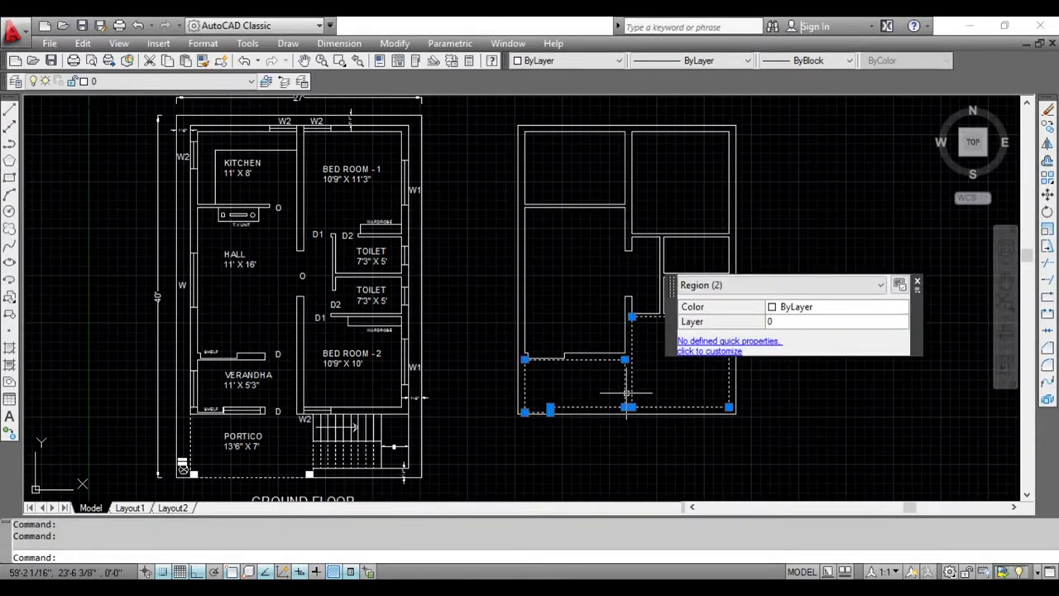
key(Escape)
click(604, 326)
key(Escape)
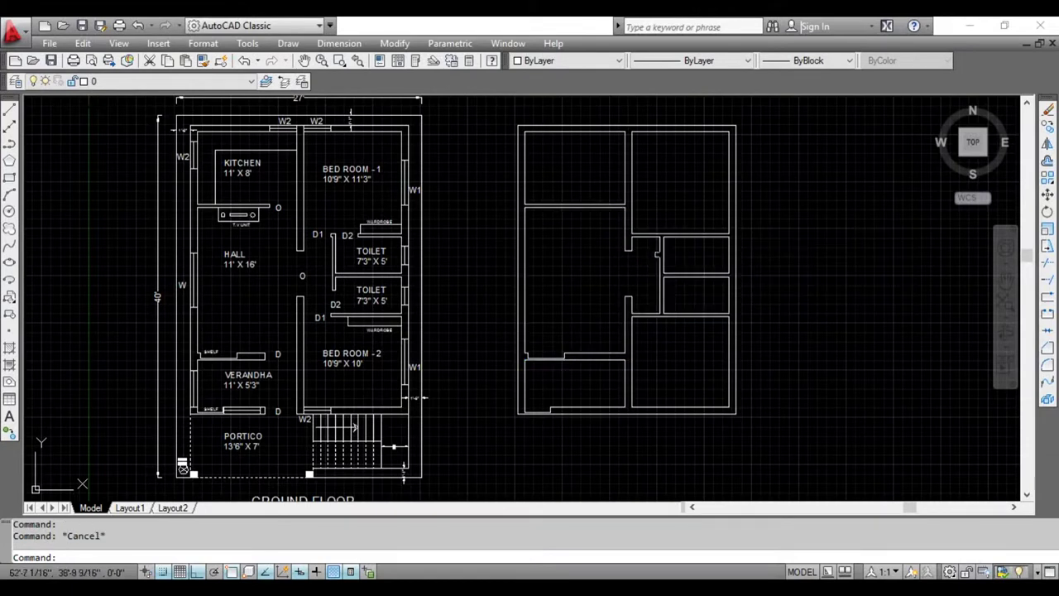
click(631, 220)
key(Escape)
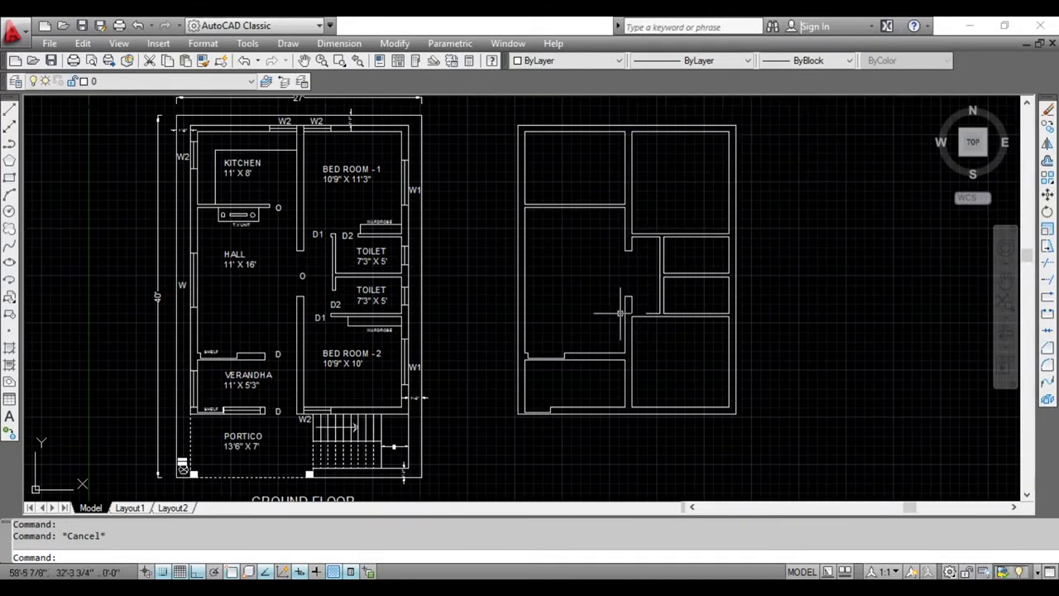
Switch the model to the SW Isometric 3D view
scroll(653, 344, down, 2)
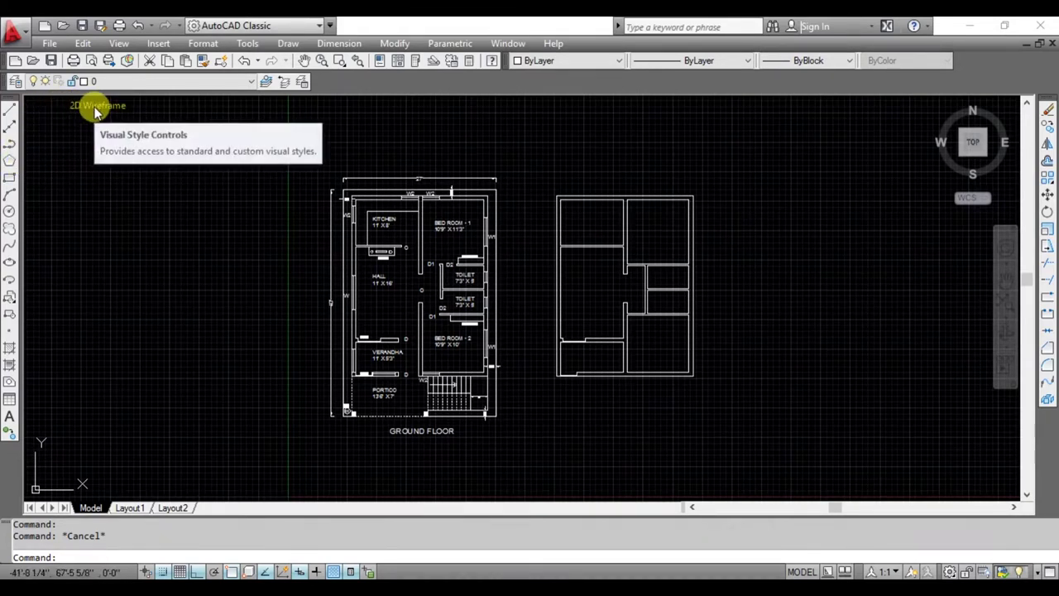
click(54, 105)
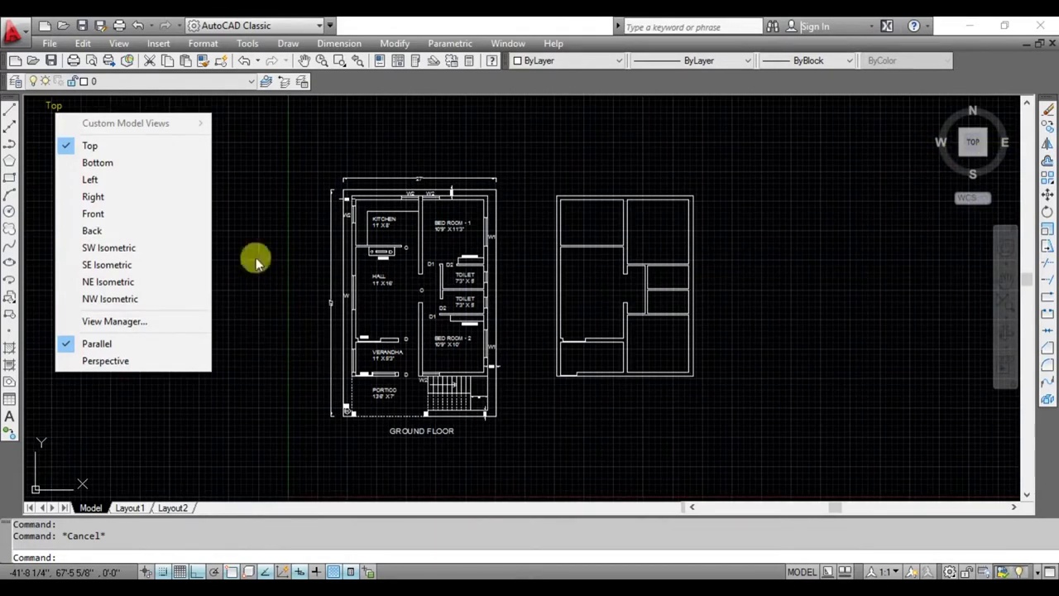
click(67, 104)
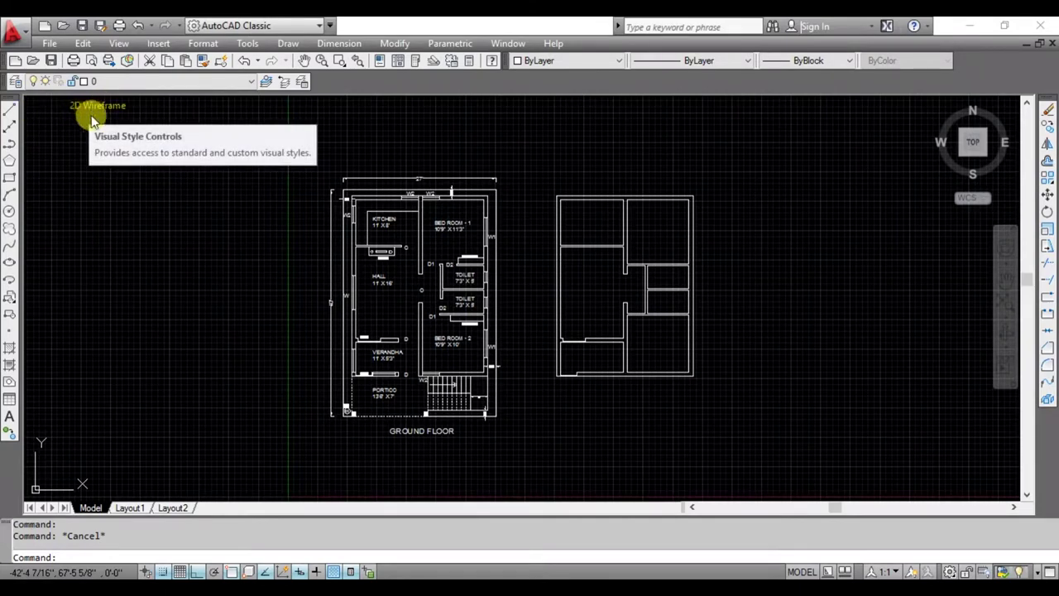
click(120, 43)
mouse_move(147, 303)
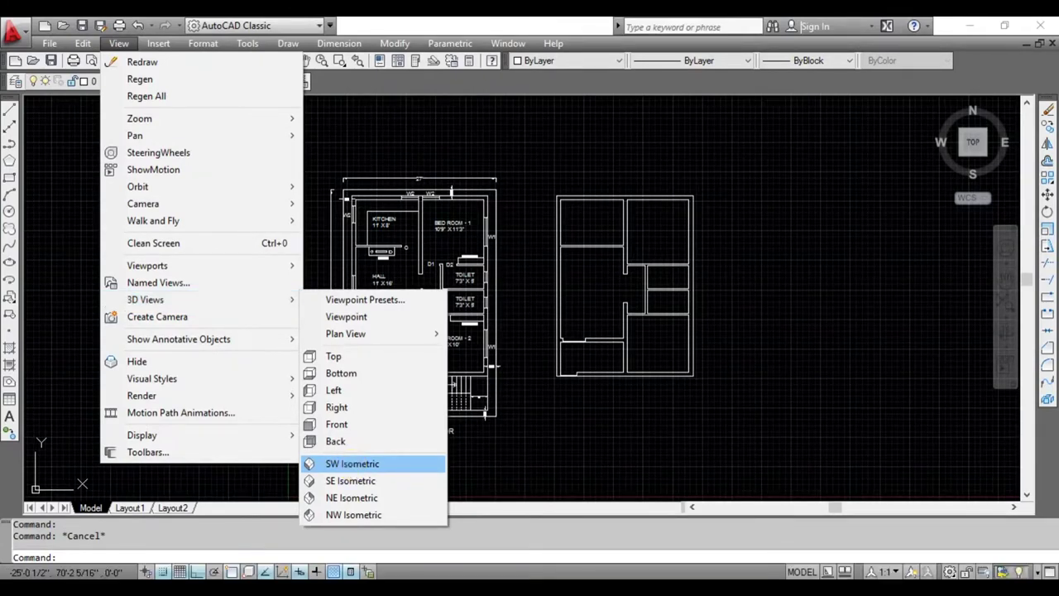
click(353, 468)
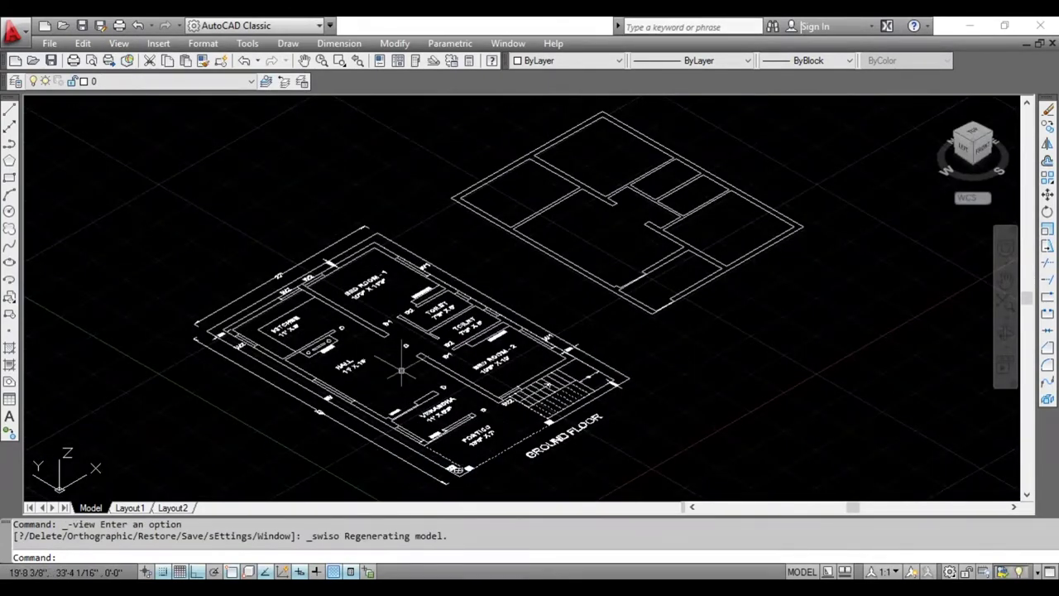
Extrude all the wall outline regions to a height of 10'
scroll(400, 366, down, 3)
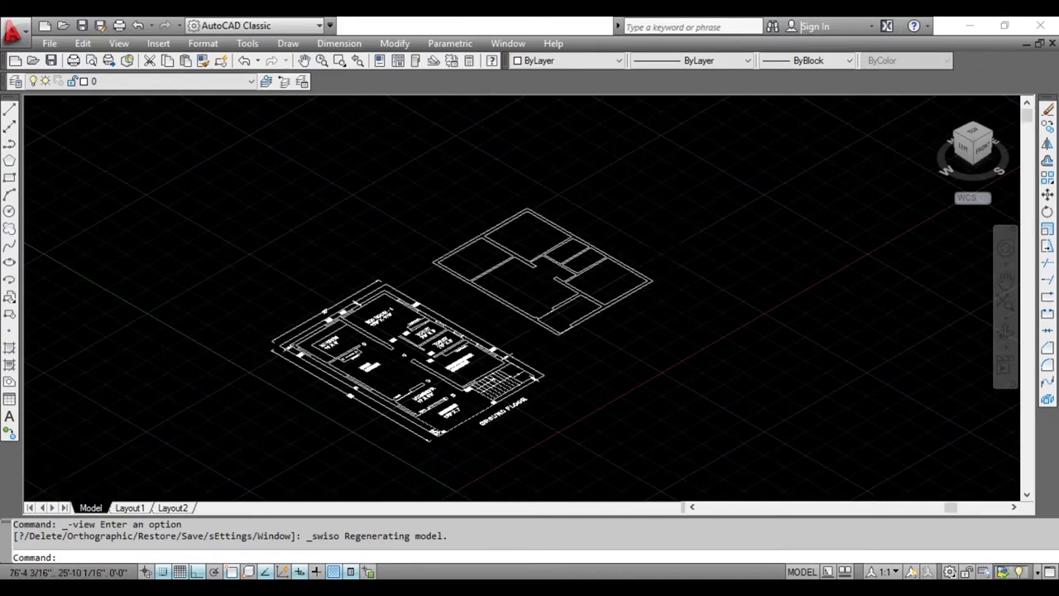
scroll(654, 243, up, 3)
scroll(595, 288, down, 2)
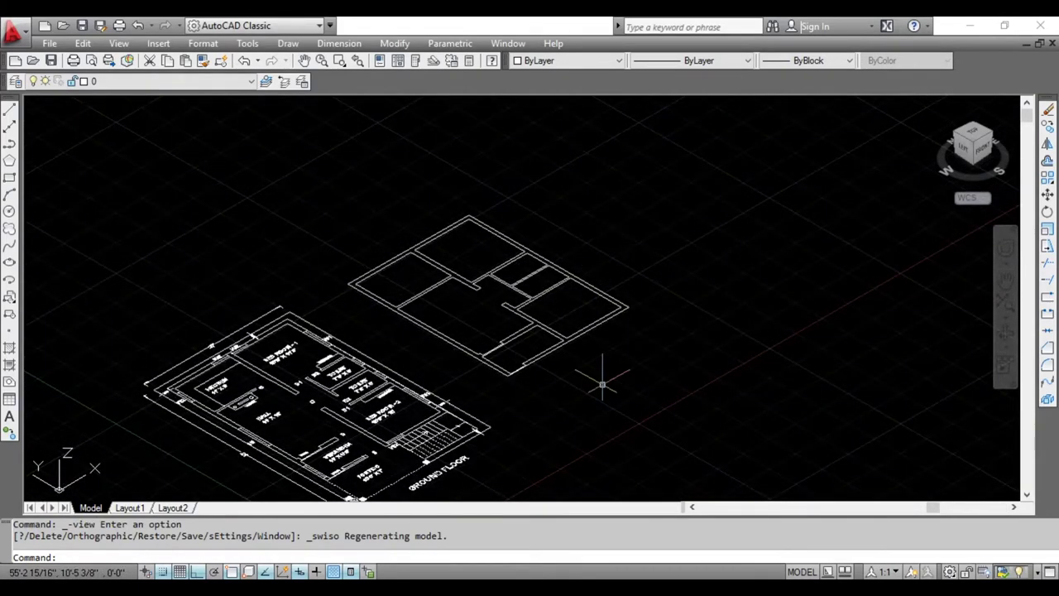
text(Ext)
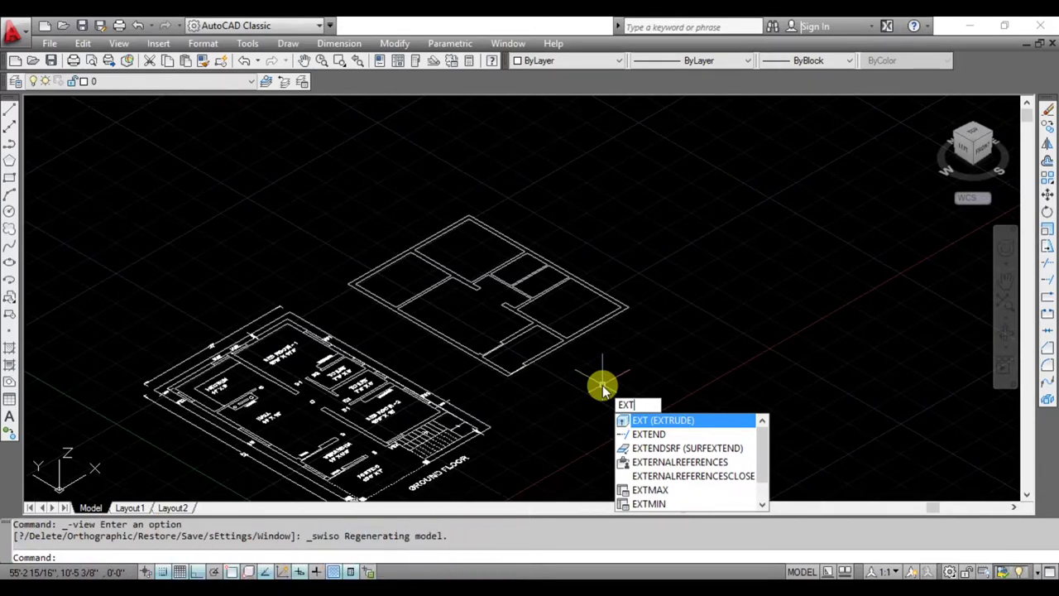
key(Return)
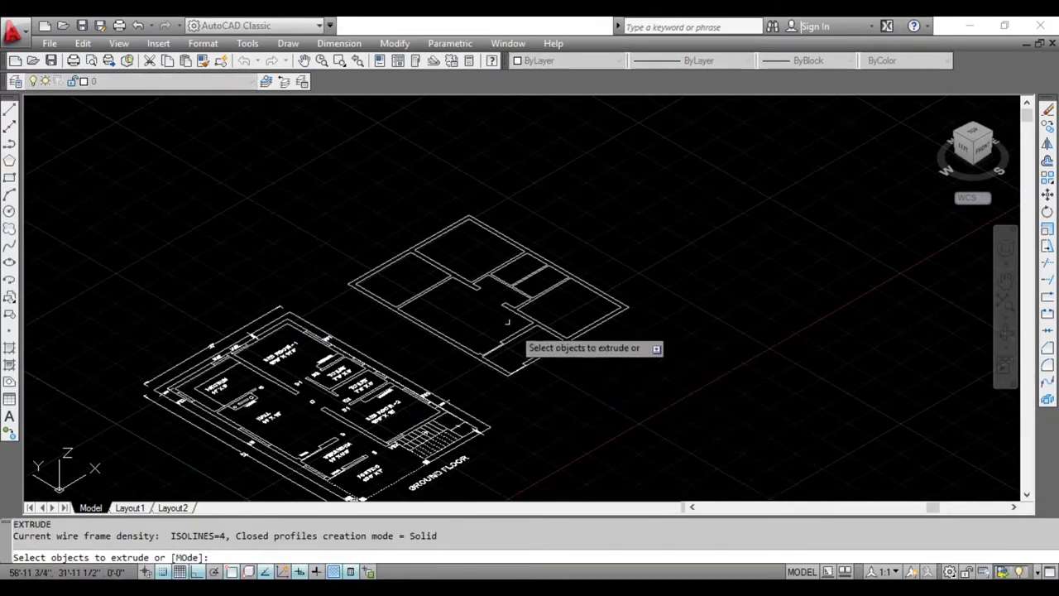
click(606, 352)
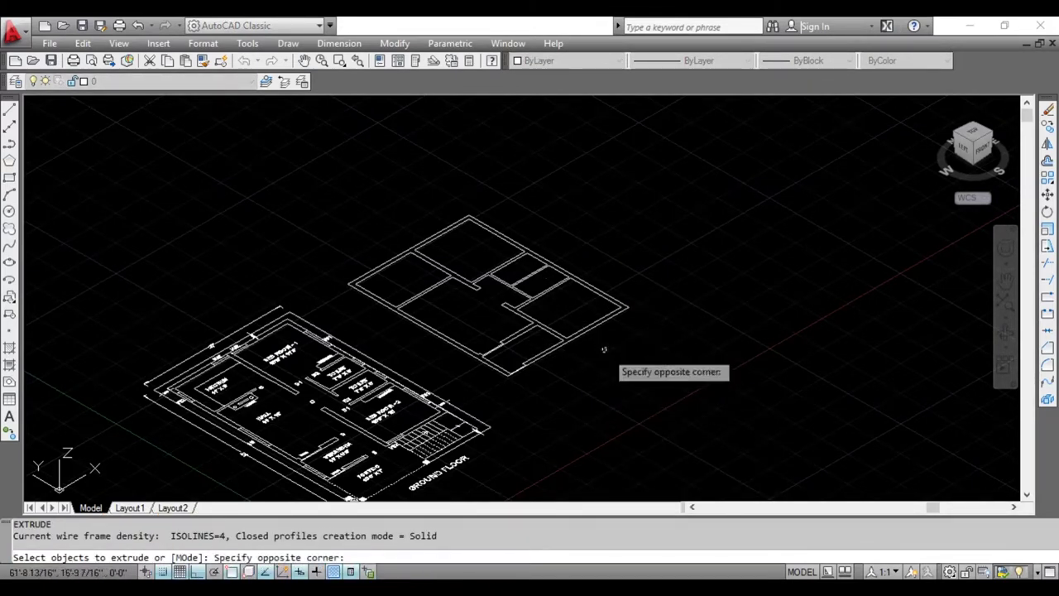
click(383, 199)
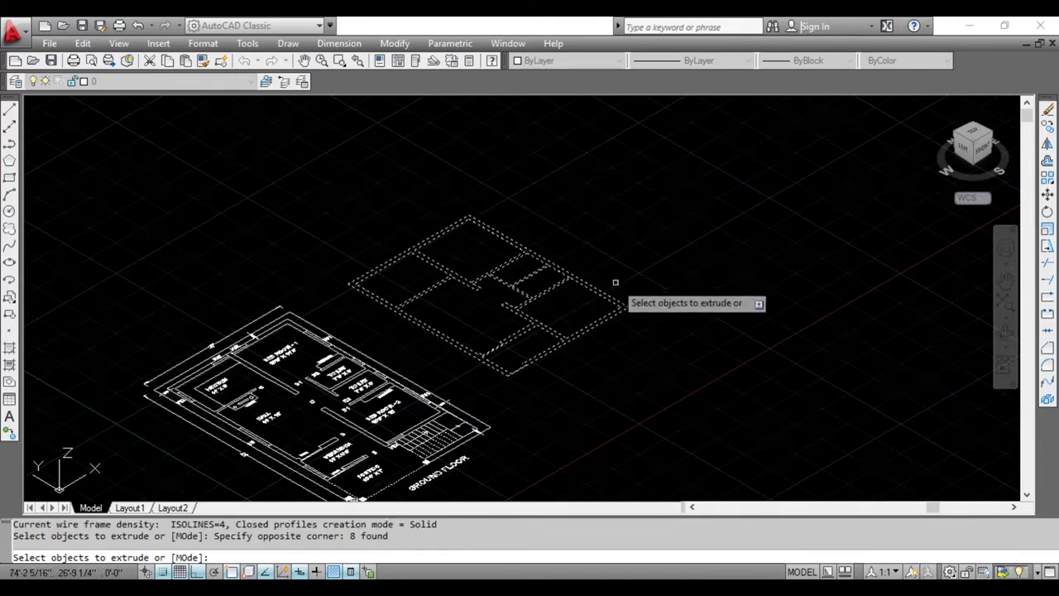
key(Return)
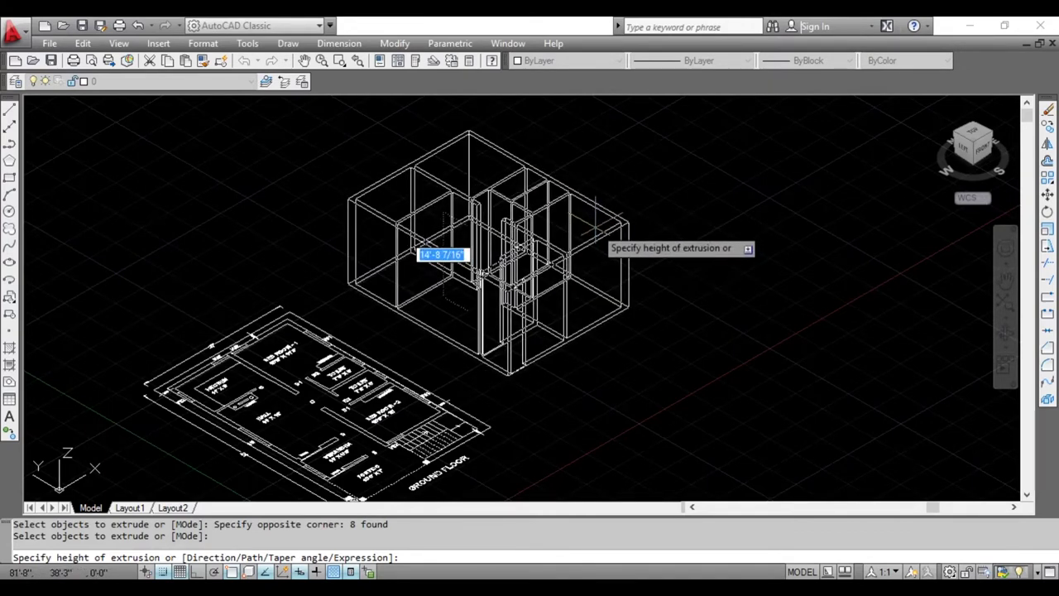
text(10)
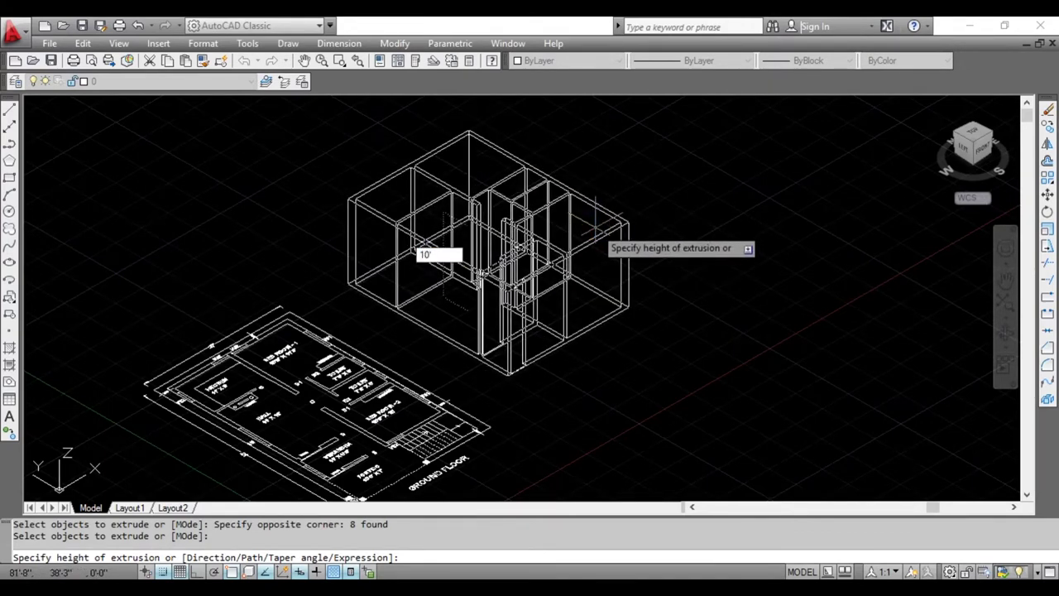
text(')
key(Return)
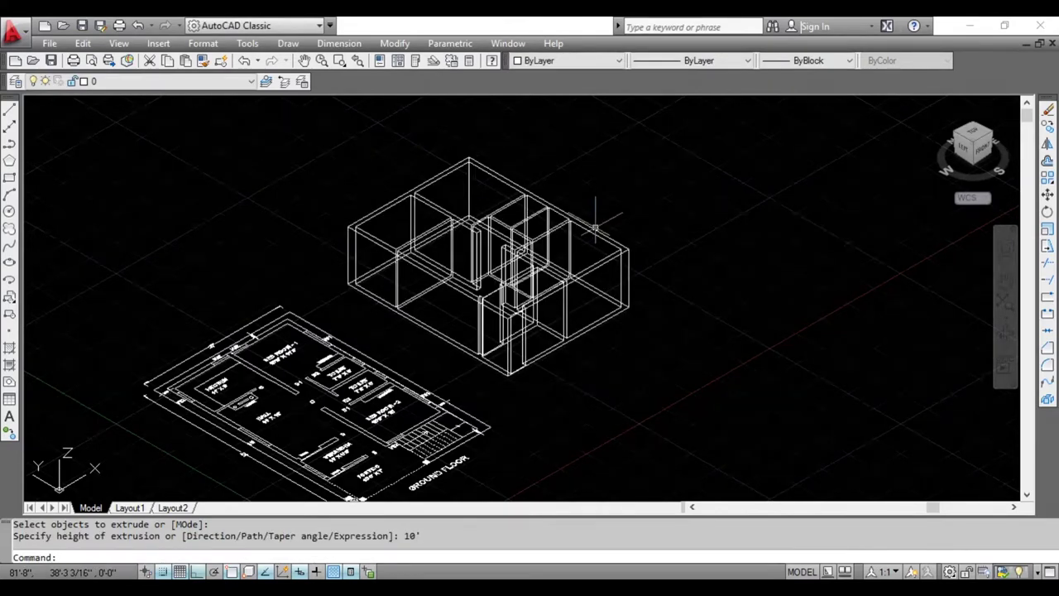
Set the visual style of the extruded model to Realistic
scroll(633, 263, up, 3)
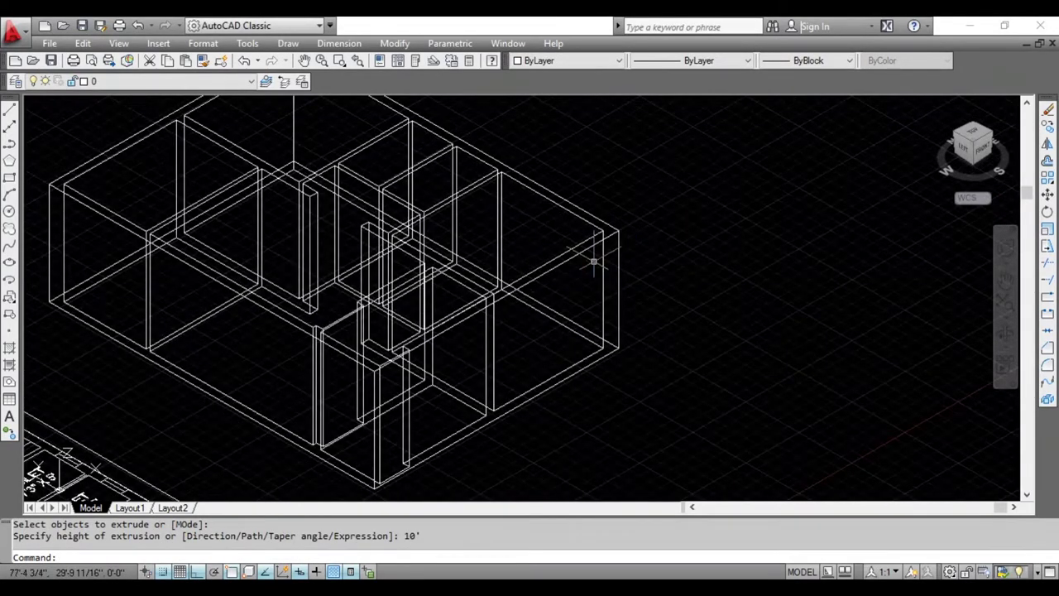
scroll(471, 263, down, 2)
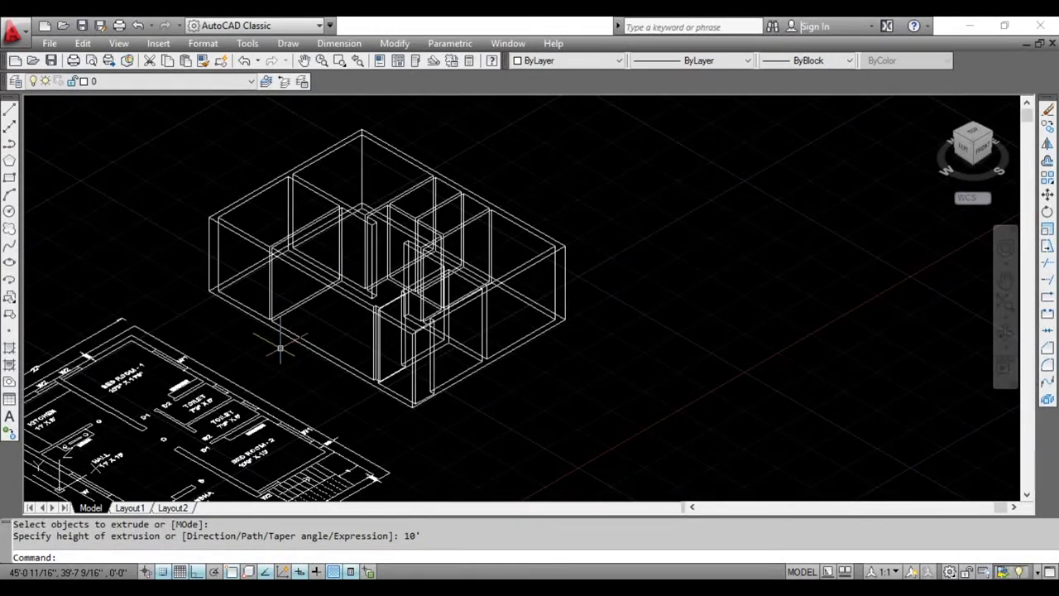
text(VS)
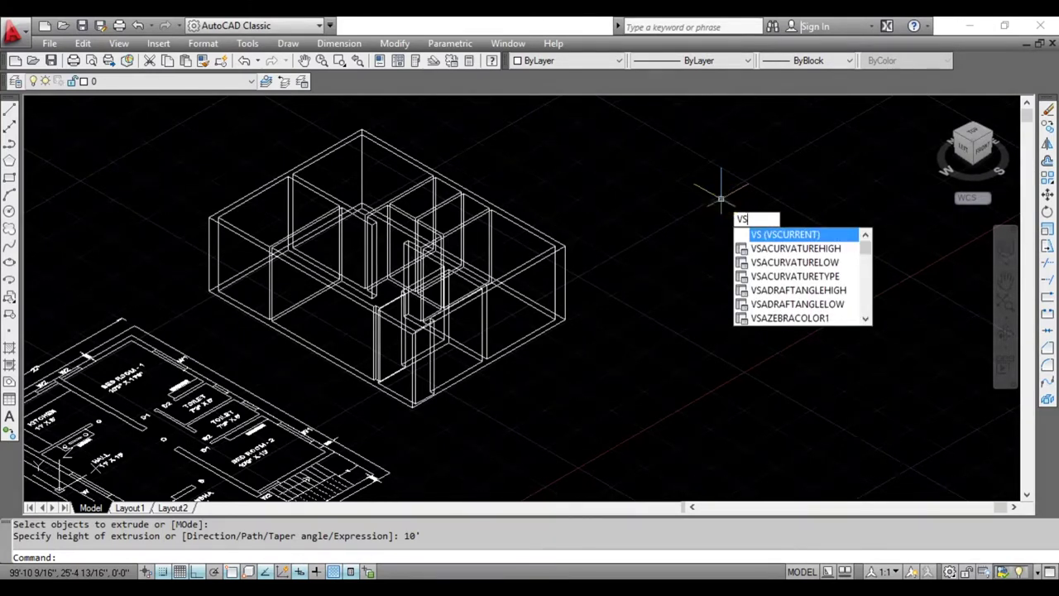
key(Escape)
click(118, 43)
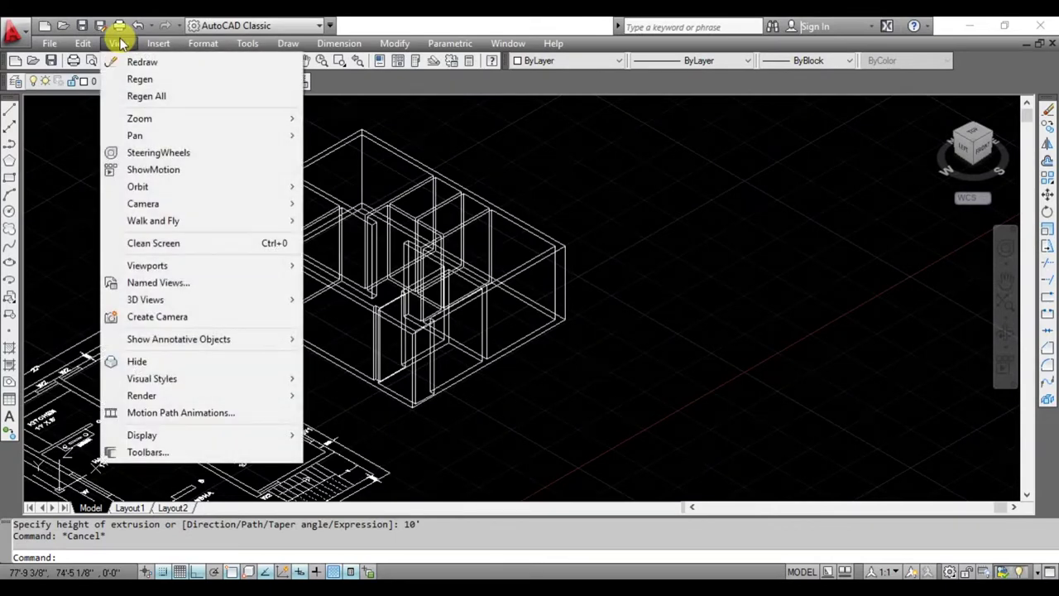
mouse_move(151, 387)
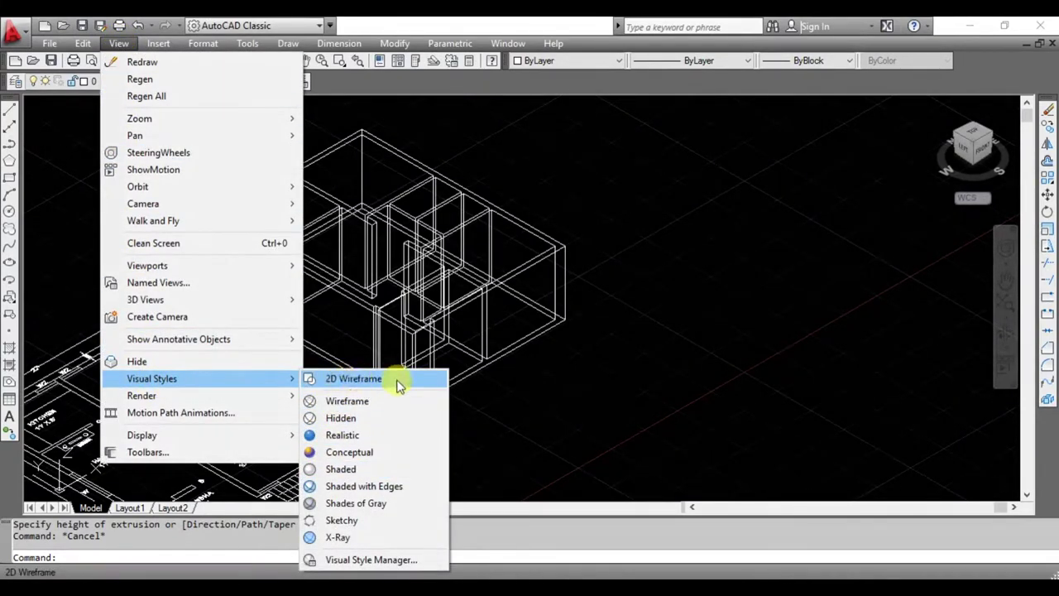
click(335, 435)
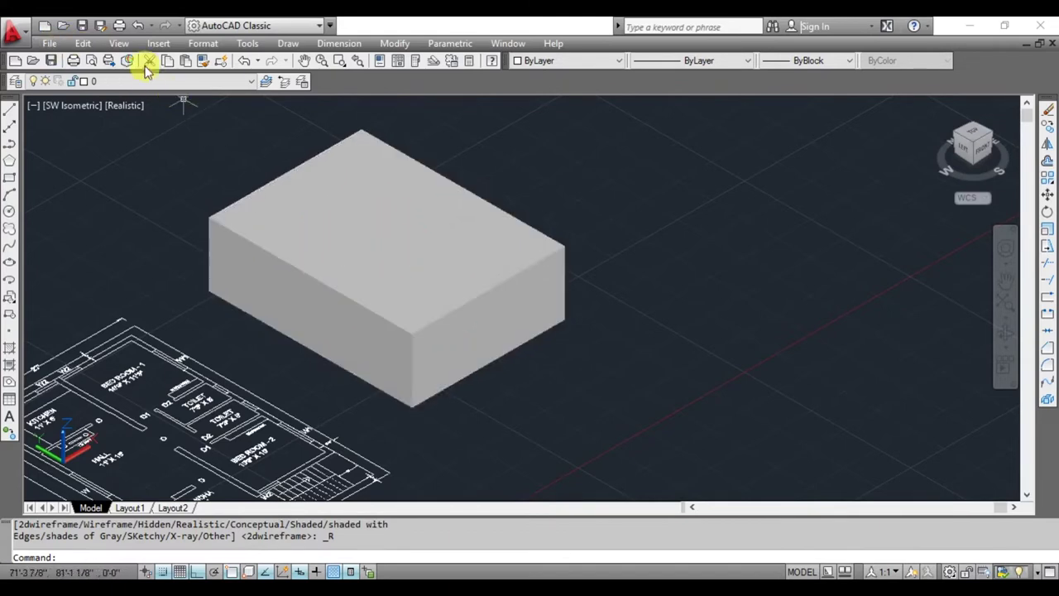
Change the model's visual style to Conceptual
click(117, 44)
mouse_move(147, 378)
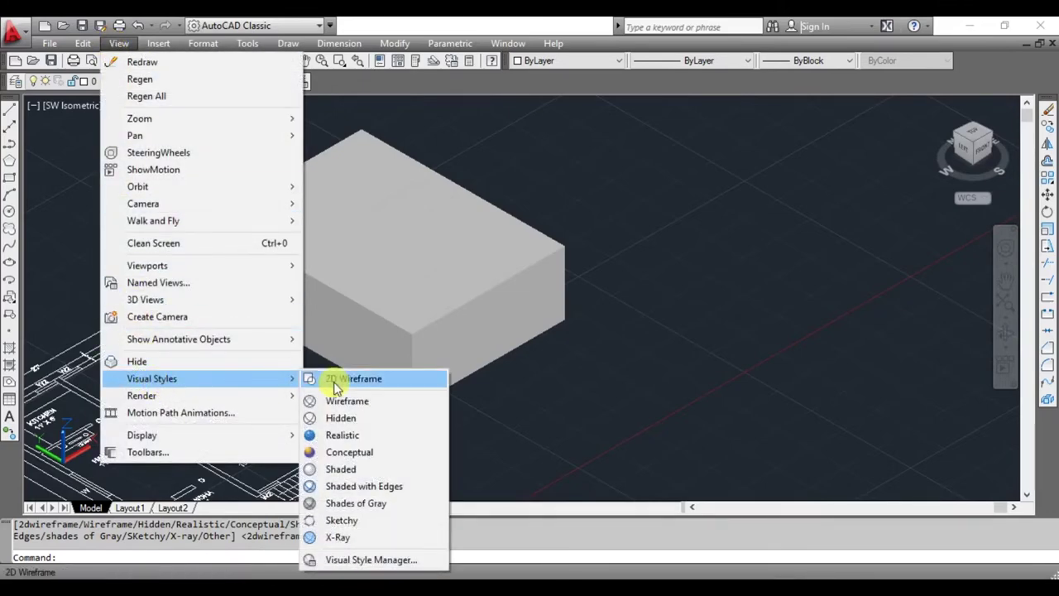
click(351, 452)
scroll(477, 213, up, 6)
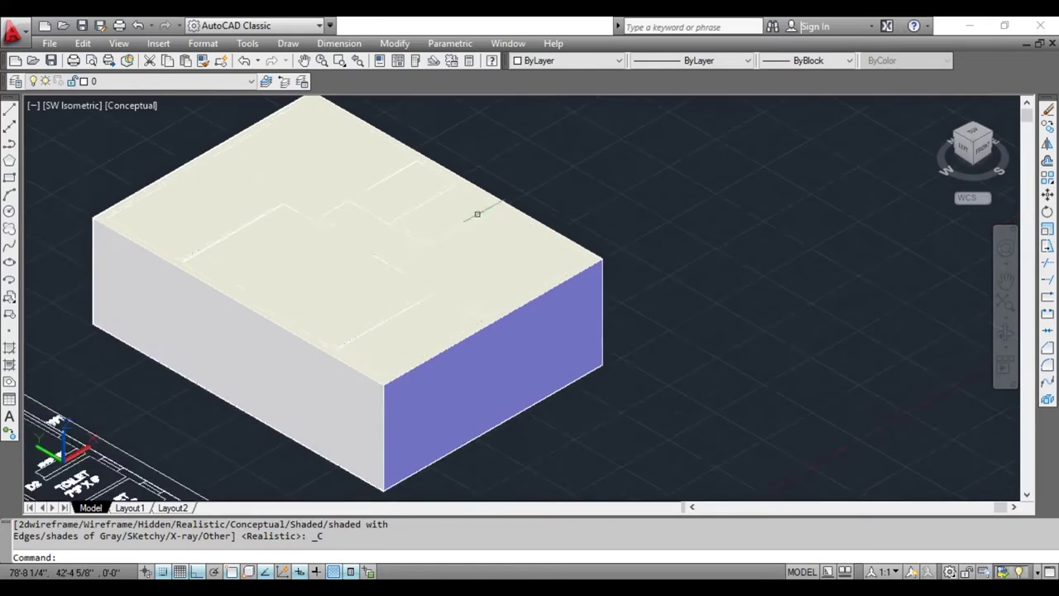
scroll(284, 229, down, 3)
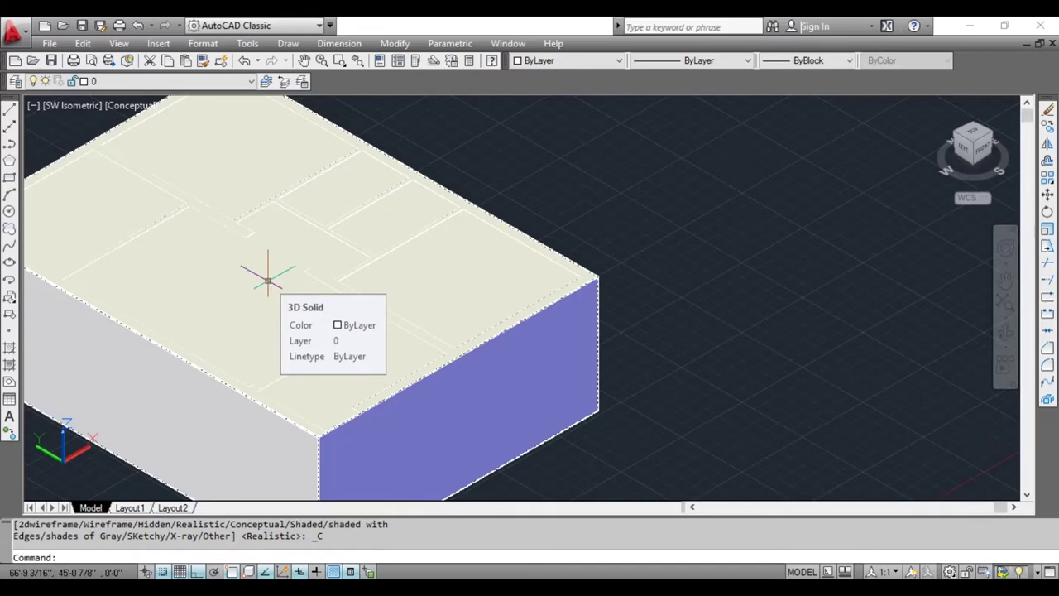
scroll(267, 281, down, 3)
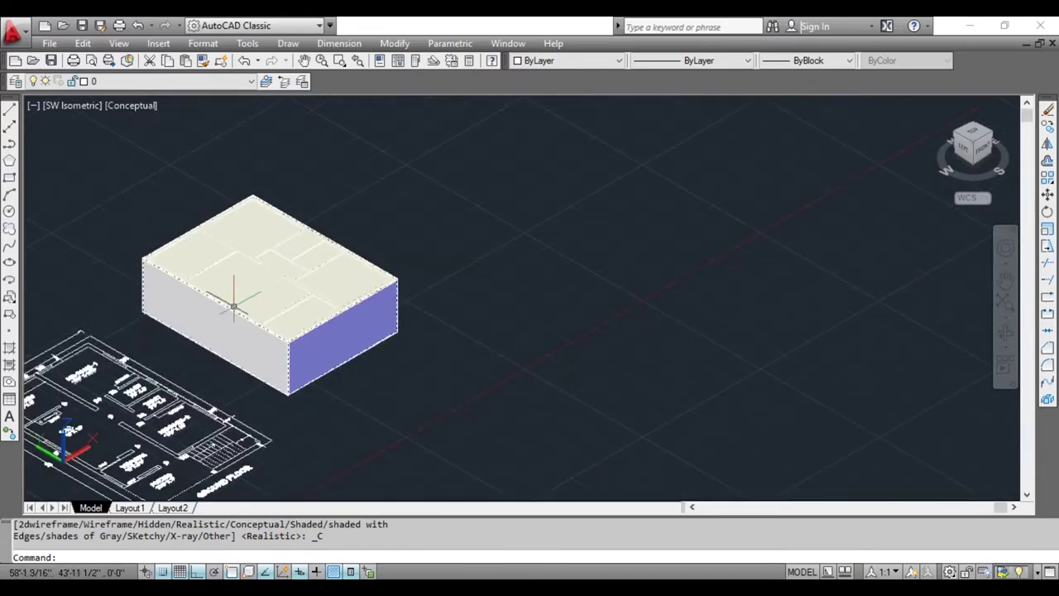
Return the model to the 2D Wireframe visual style and clear any pending selection
scroll(228, 290, up, 1)
click(119, 43)
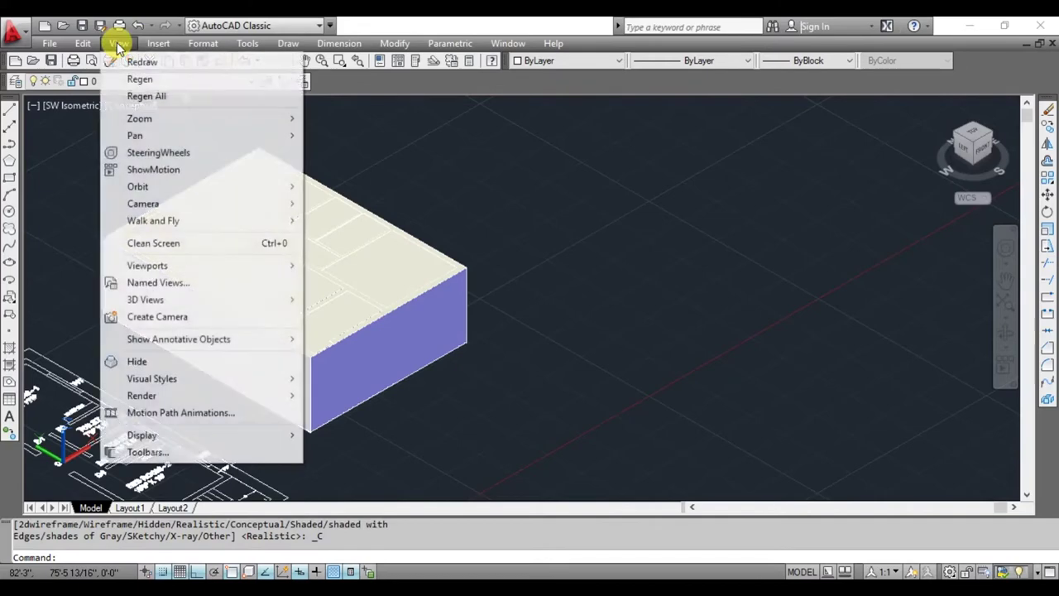
click(360, 114)
click(119, 43)
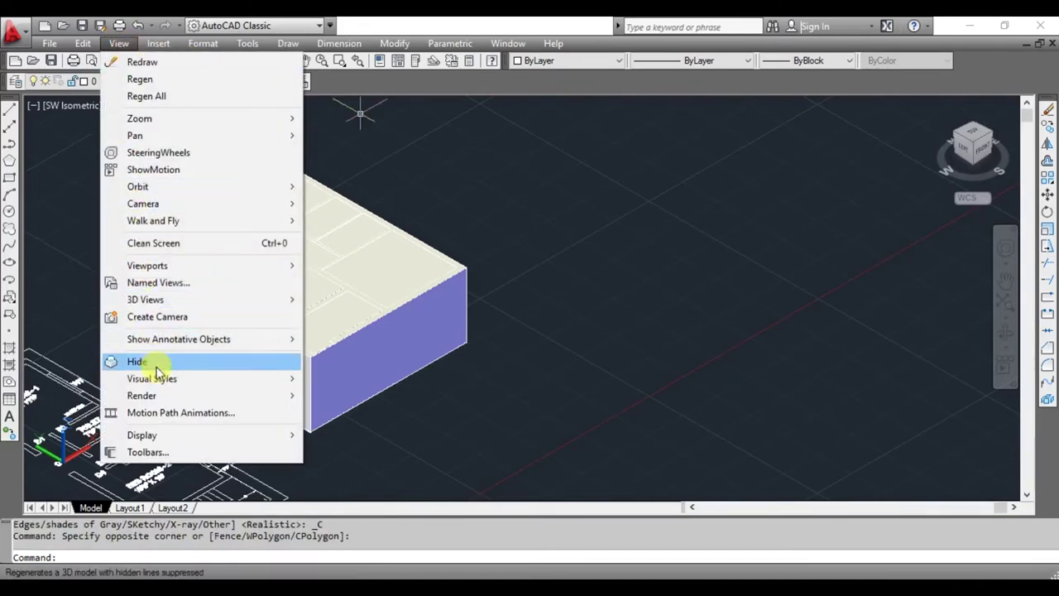
mouse_move(163, 384)
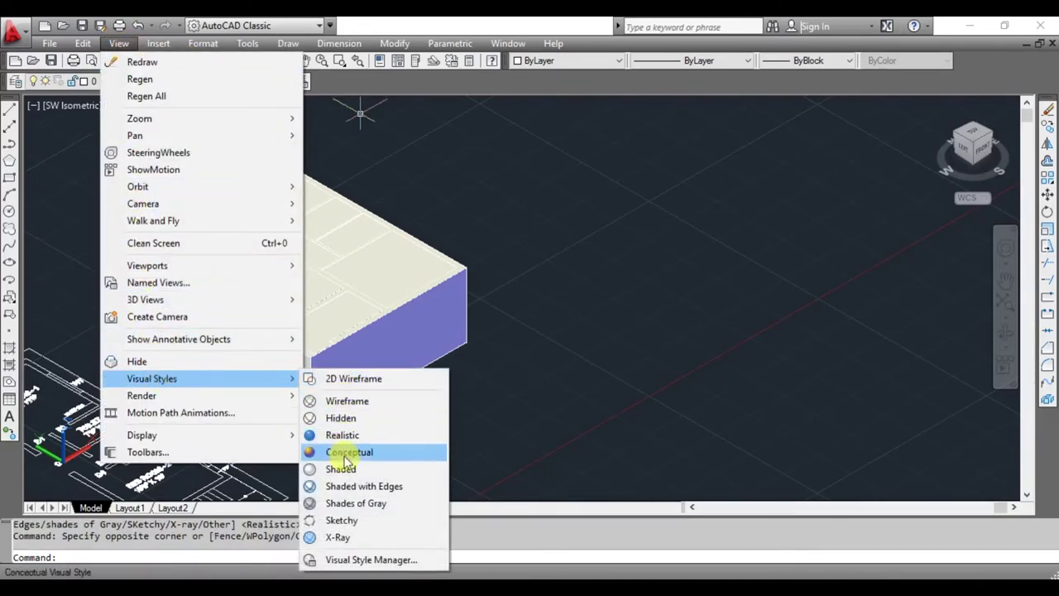
click(348, 378)
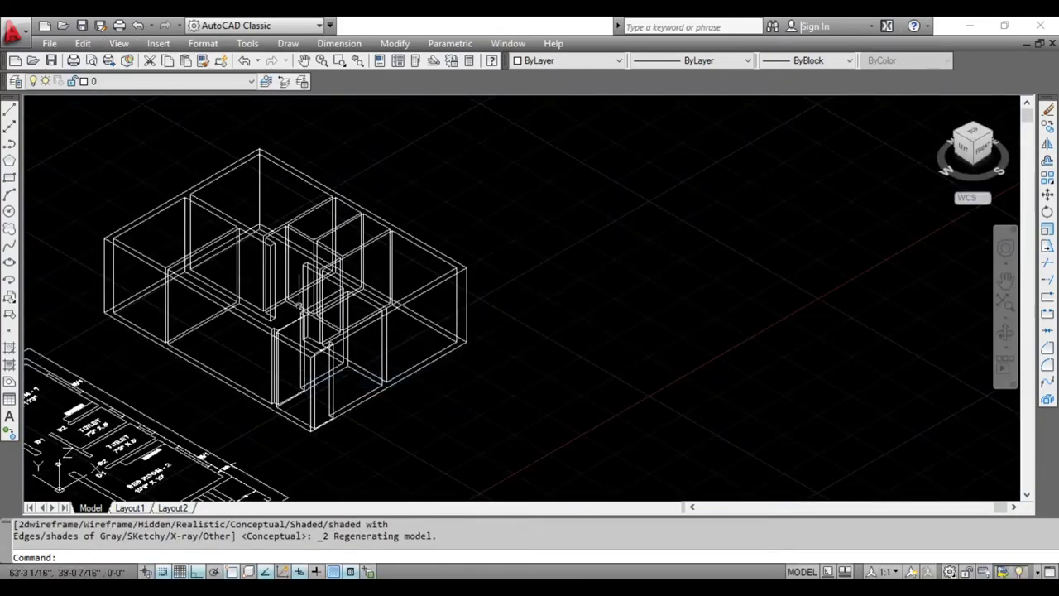
click(563, 248)
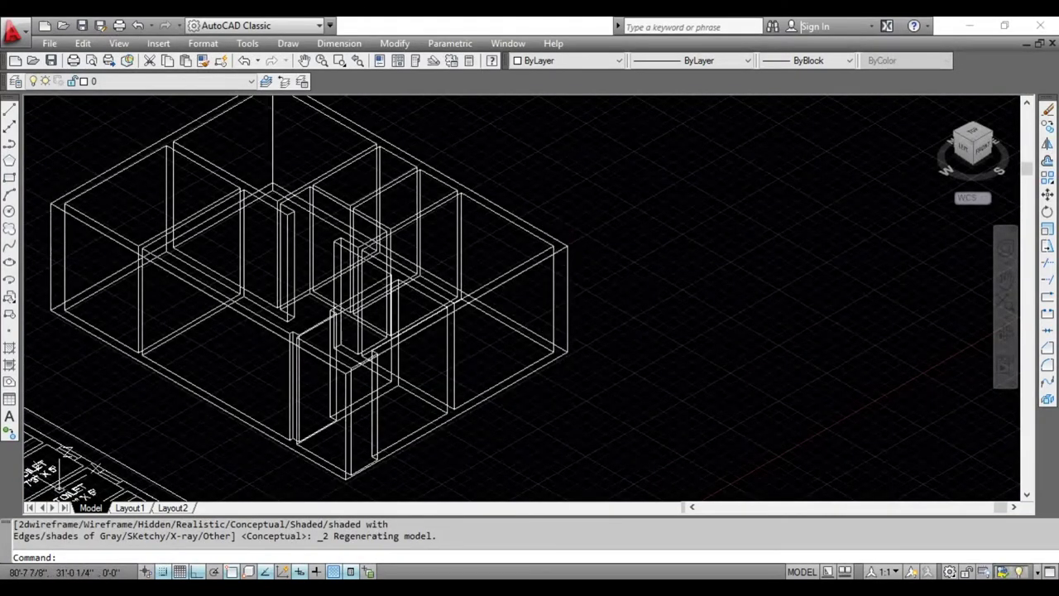
key(Escape)
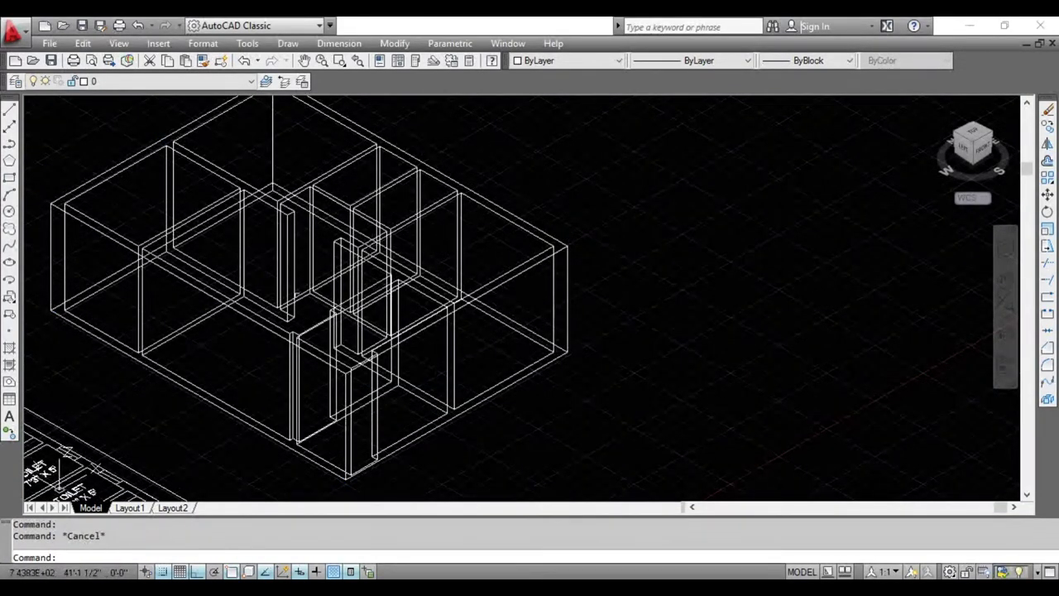
Subtract all the inner room solids from the outer building block with SUBTRACT, leaving only the walls
mouse_move(357, 263)
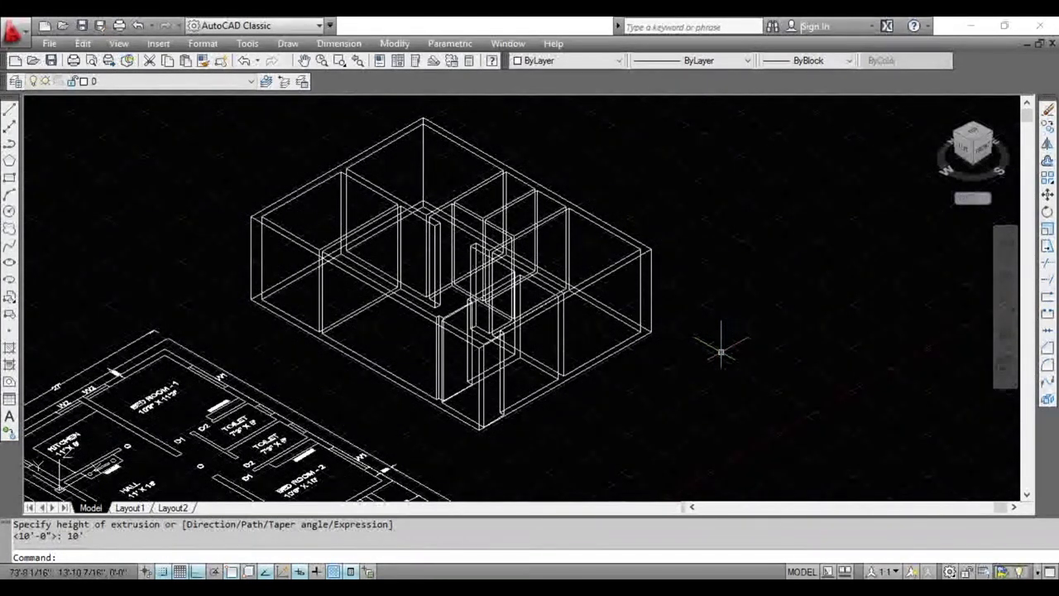
text(Su)
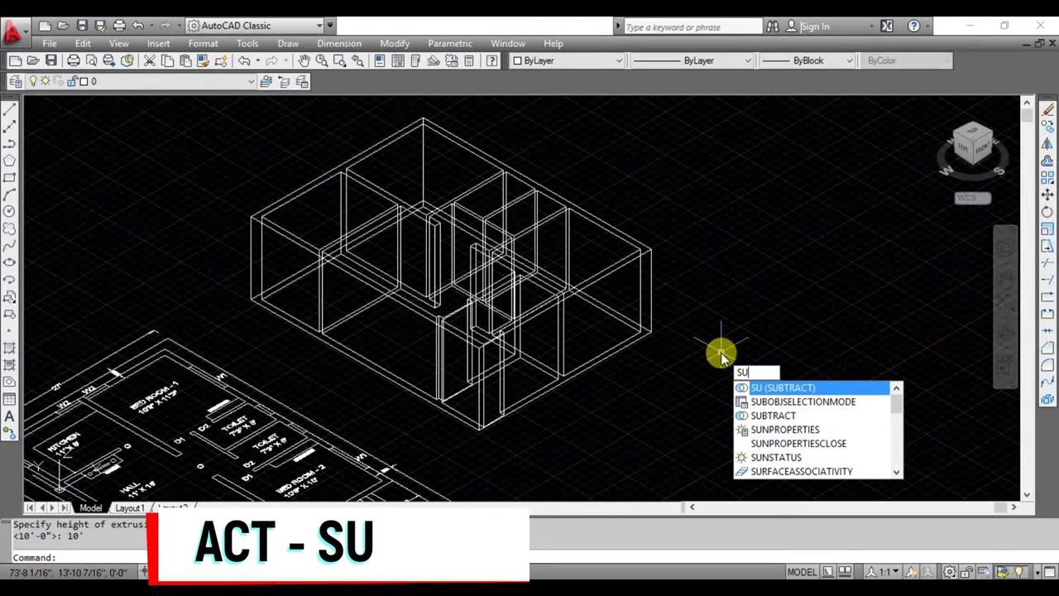
key(Return)
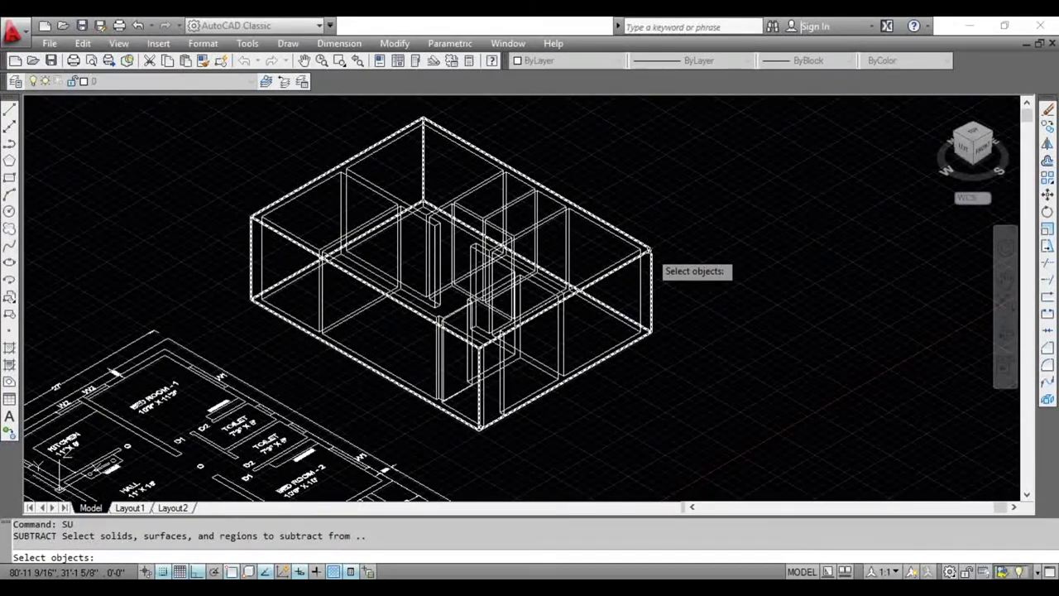
scroll(650, 248, up, 5)
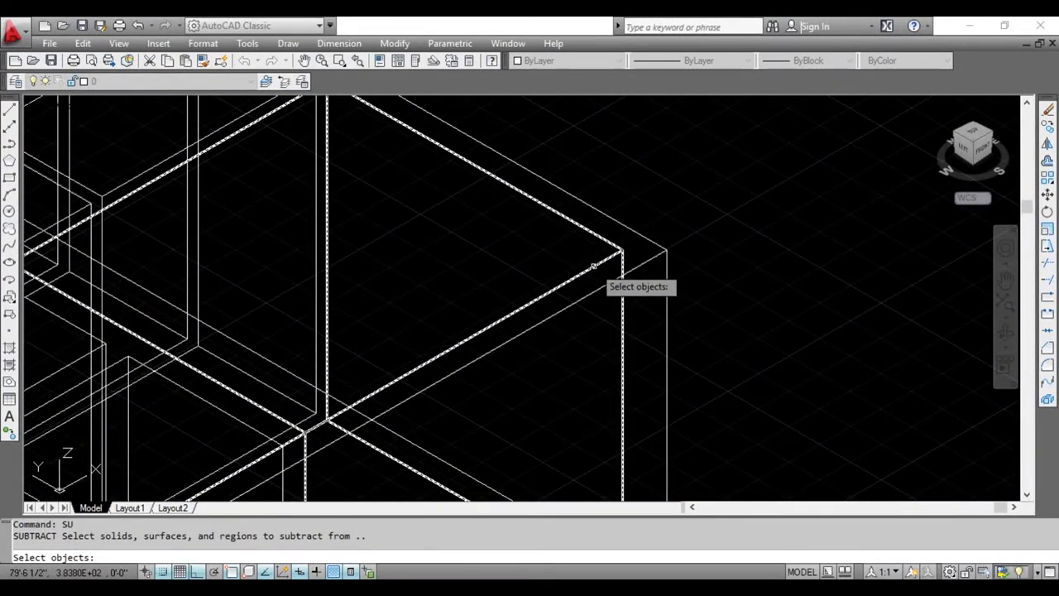
scroll(624, 243, down, 6)
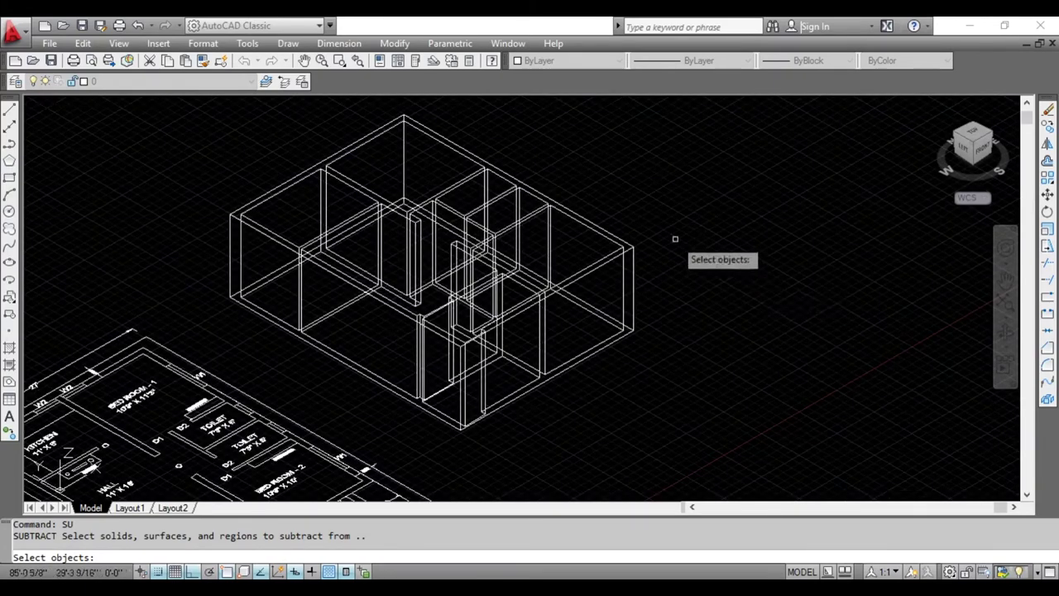
scroll(652, 227, up, 2)
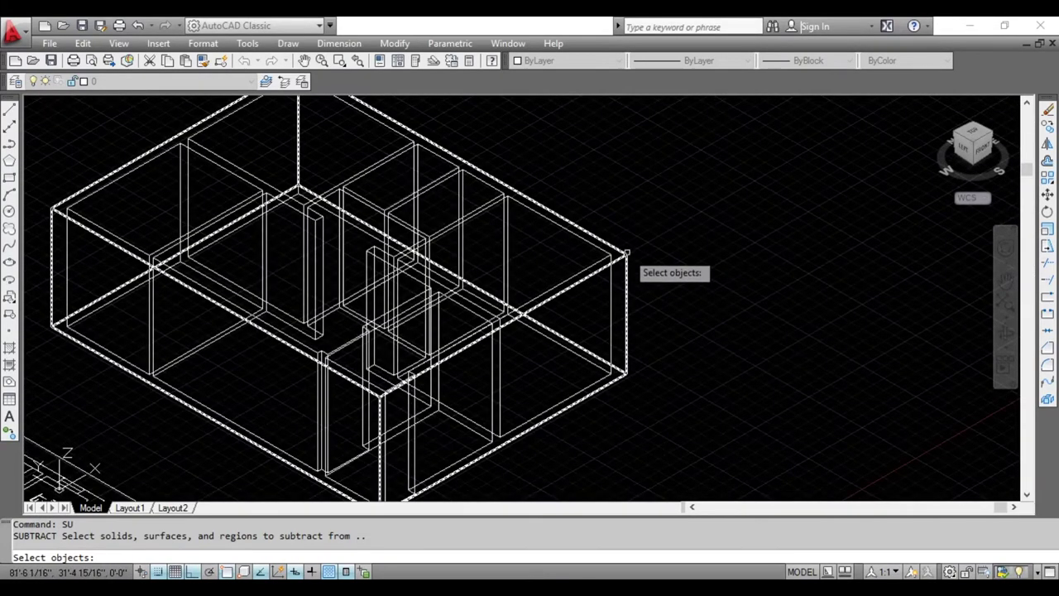
click(627, 253)
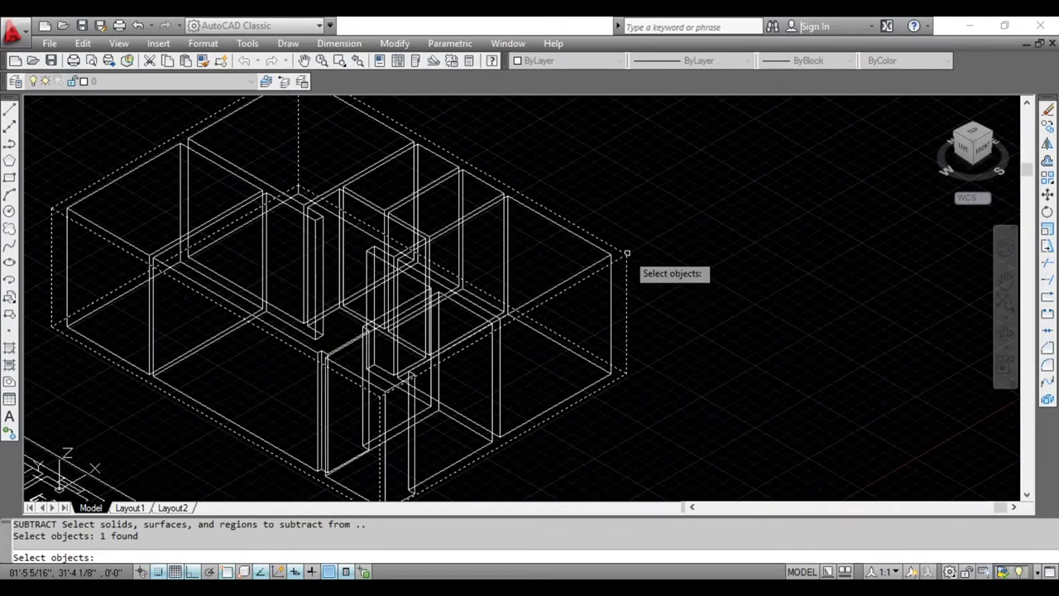
key(Return)
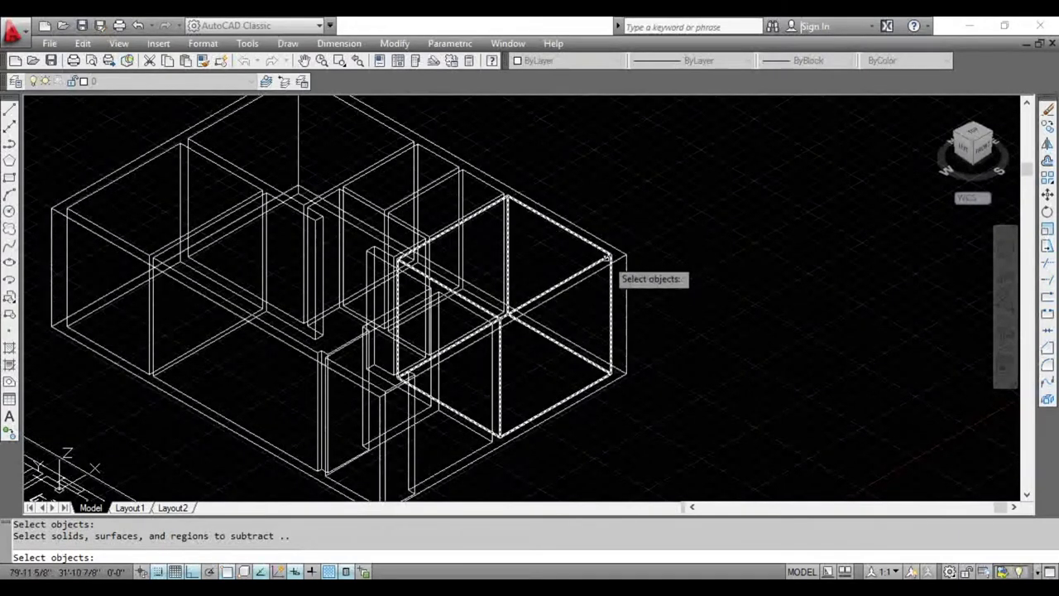
click(613, 258)
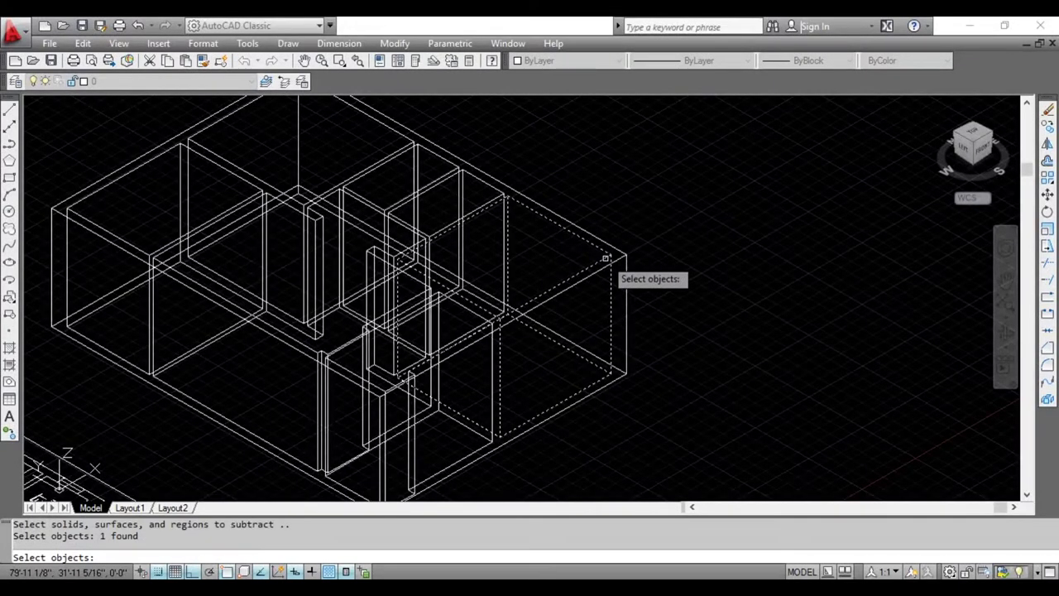
click(432, 185)
click(416, 145)
click(410, 144)
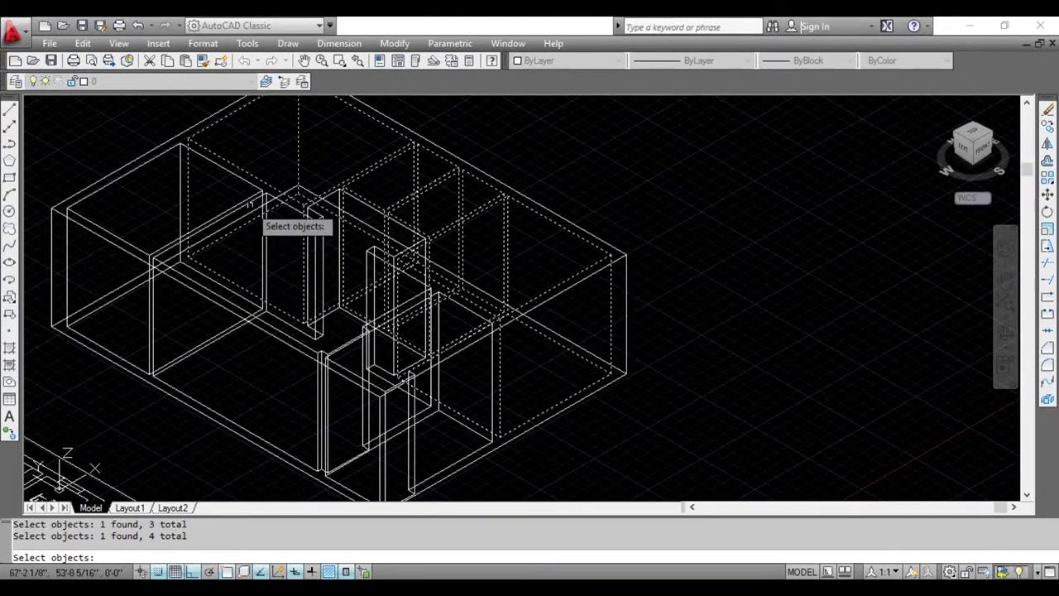
click(250, 202)
click(248, 187)
click(481, 313)
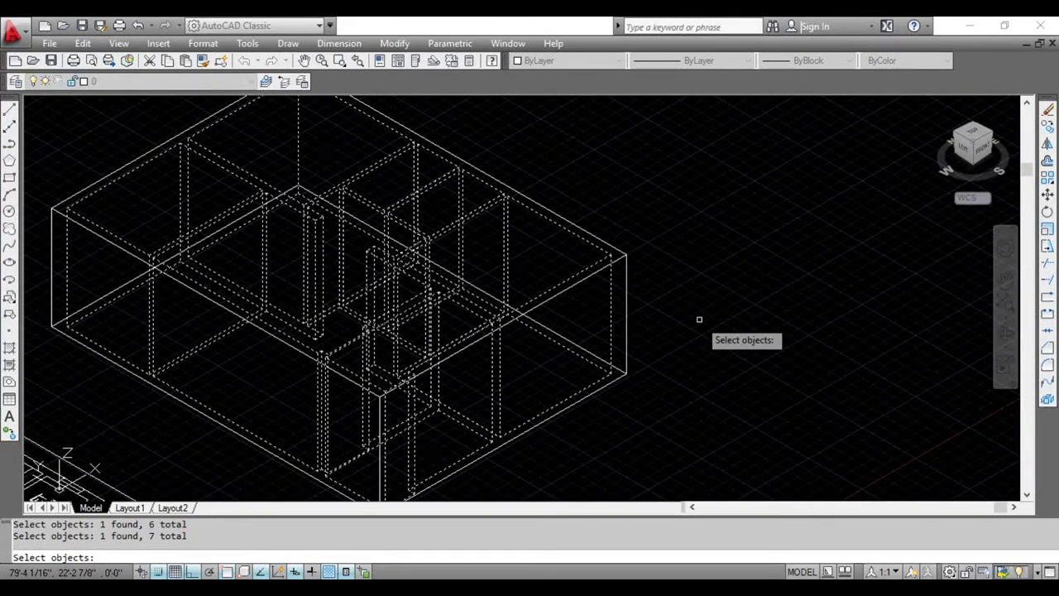
key(Return)
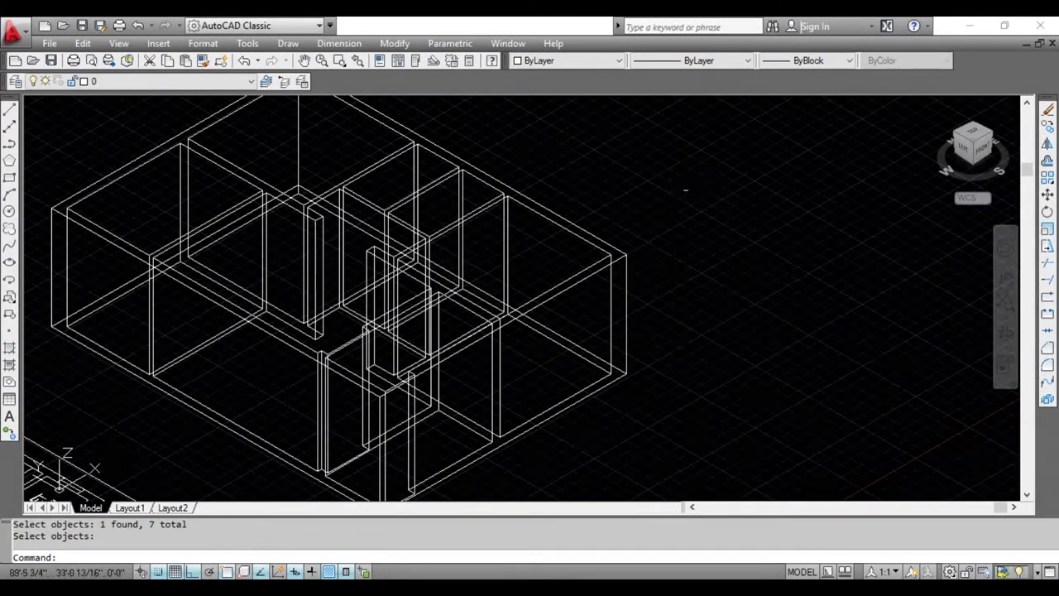
Apply the Realistic visual style to the hollowed wall model with VSCURRENT
text(VS)
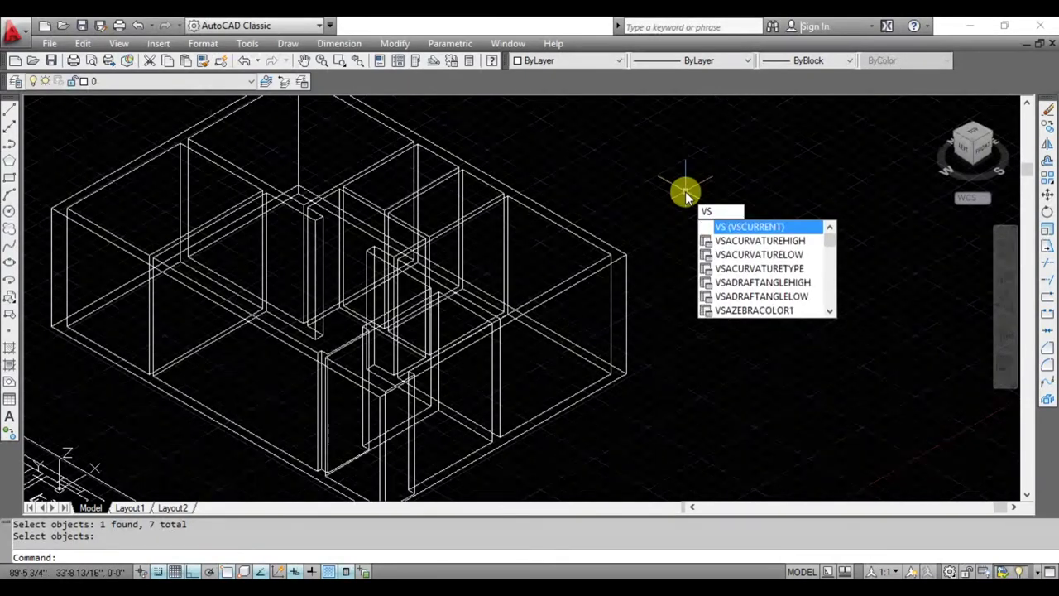
key(Return)
scroll(685, 192, up, 3)
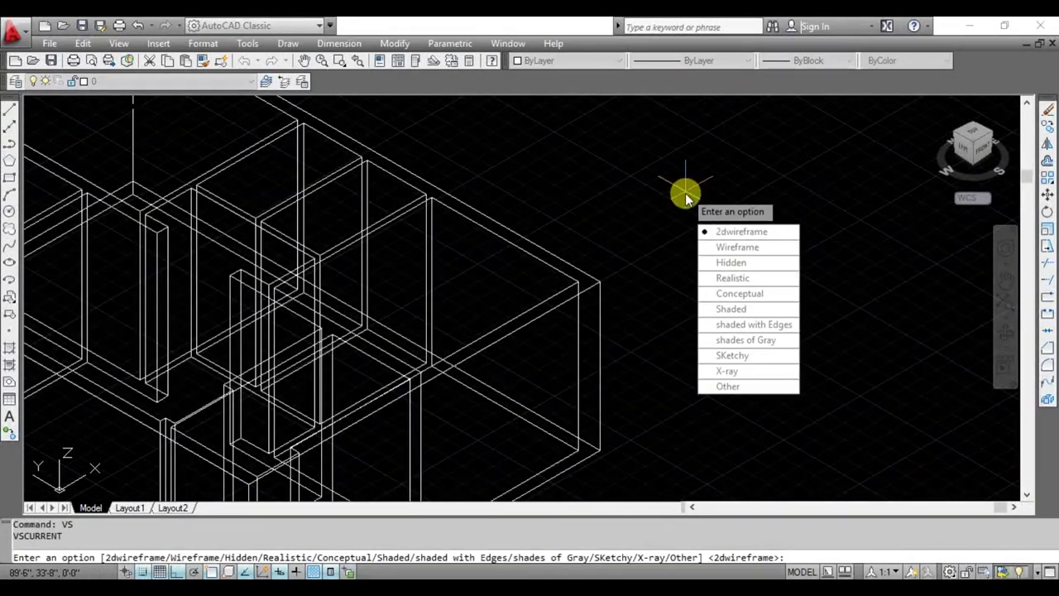
click(727, 279)
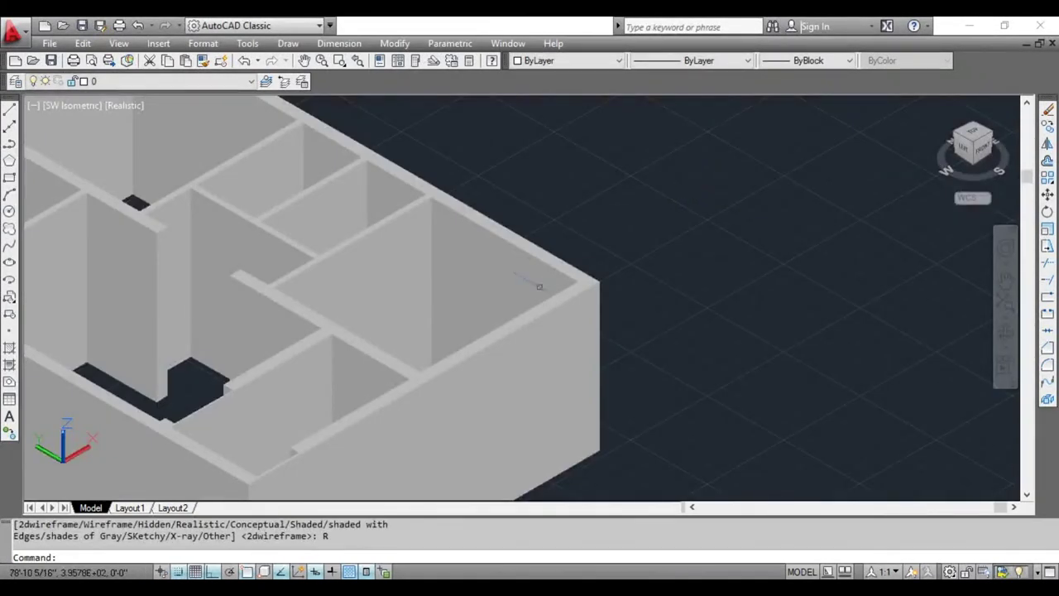
scroll(466, 307, down, 4)
click(452, 314)
scroll(332, 334, up, 2)
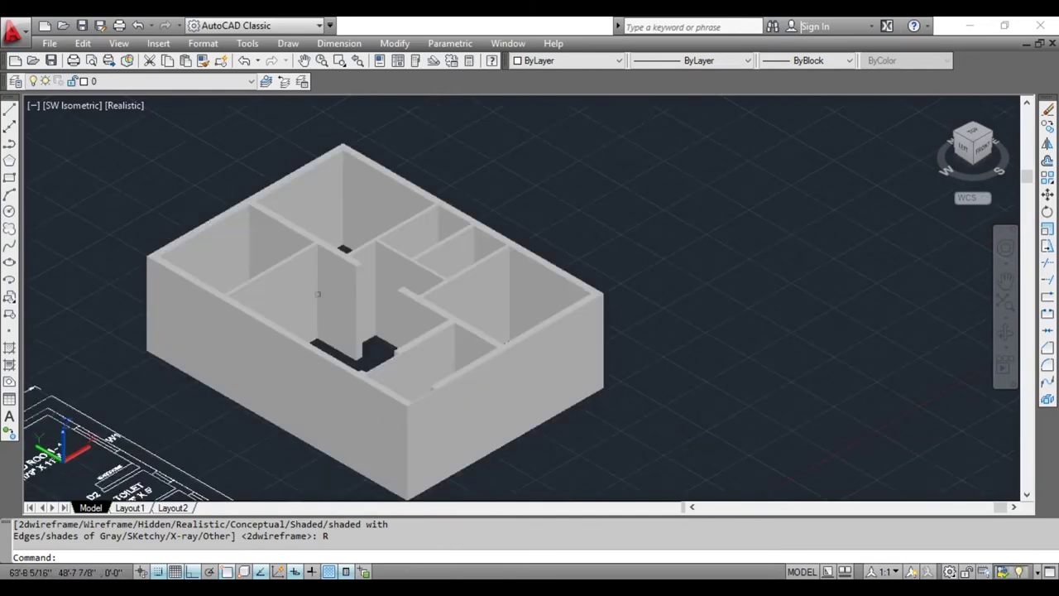
key(Escape)
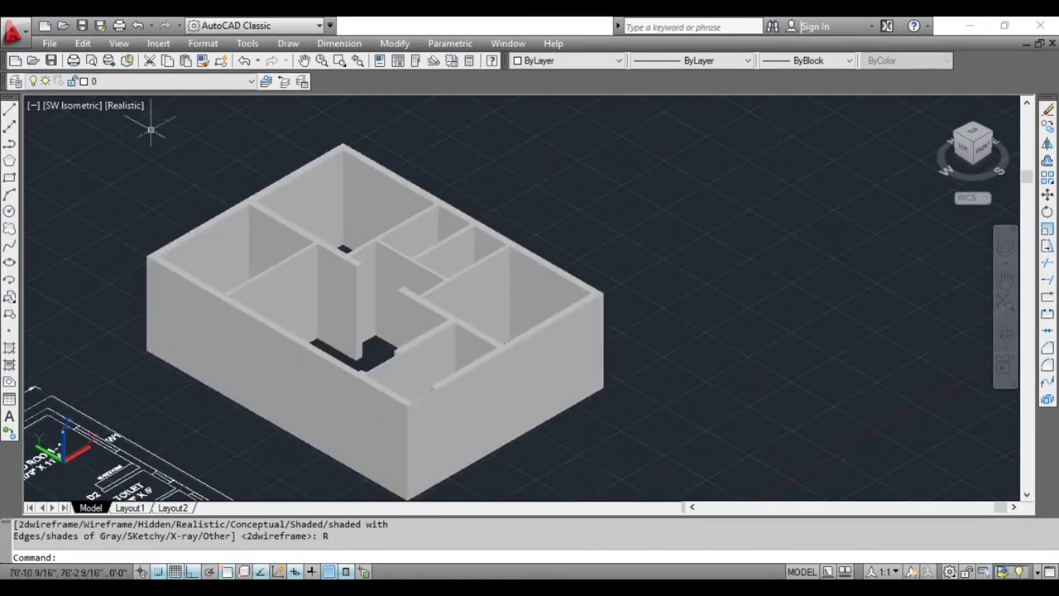
Orbit the hollowed wall model slightly with Constrained Orbit to view its rooms from a higher angle, then end the orbit
click(118, 44)
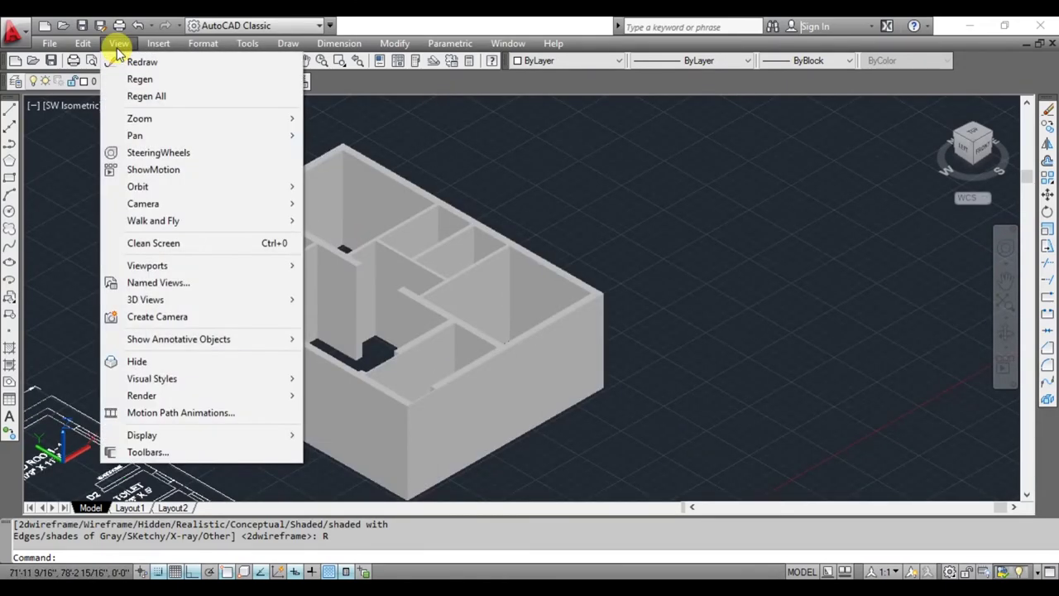
mouse_move(135, 186)
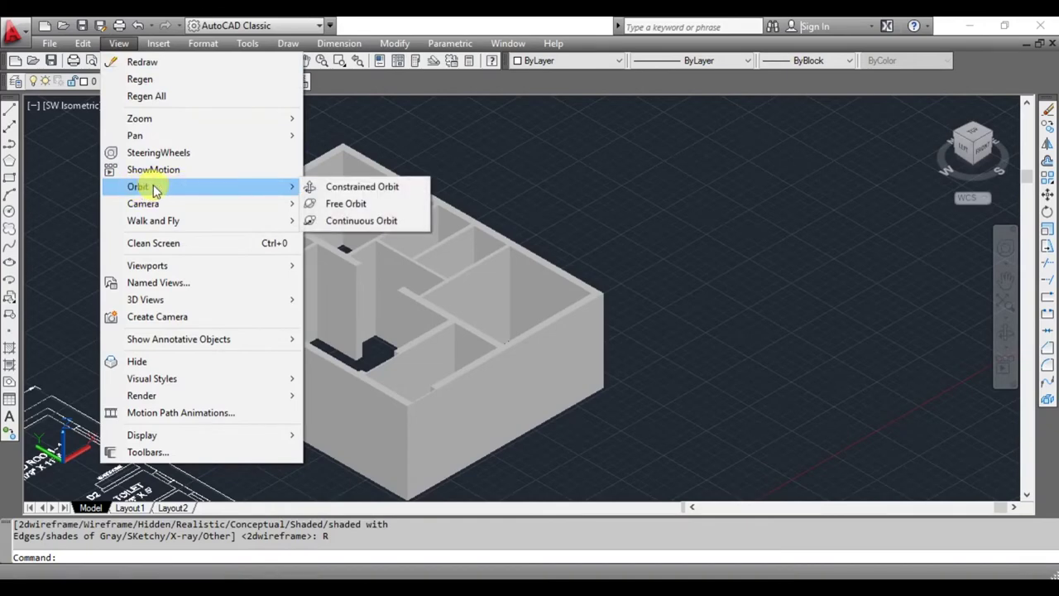
click(357, 188)
mouse_move(395, 272)
mouse_down()
mouse_move(359, 347)
mouse_move(308, 356)
mouse_move(447, 319)
mouse_move(413, 303)
mouse_move(420, 365)
mouse_move(408, 286)
mouse_up()
key(Escape)
scroll(489, 355, down, 2)
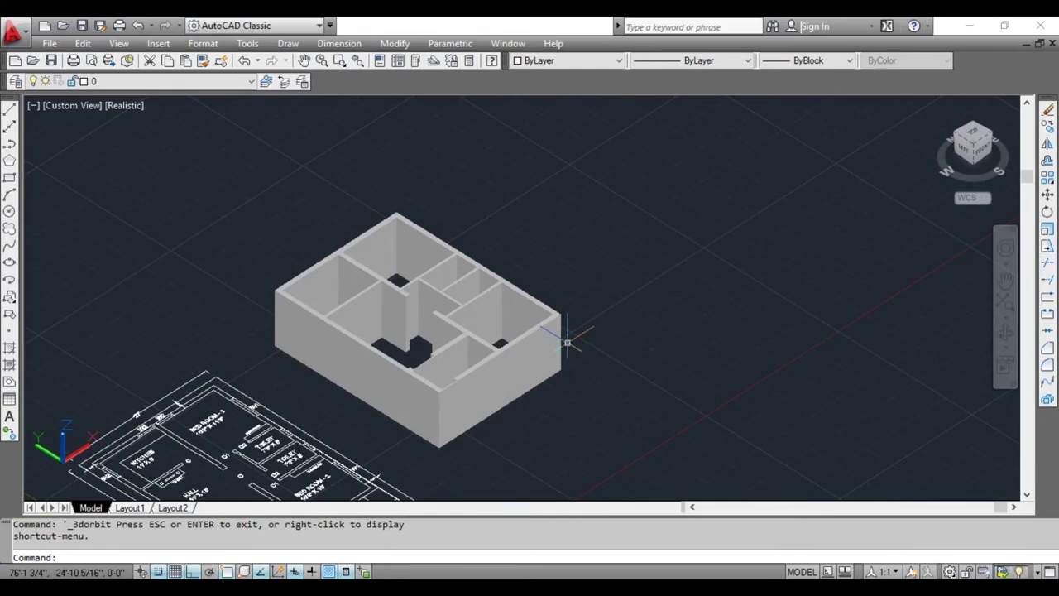
Paste a copy of the floor outline beside the wall model and set the visual style to 2dwireframe with VSCURRENT
key(ctrl+v)
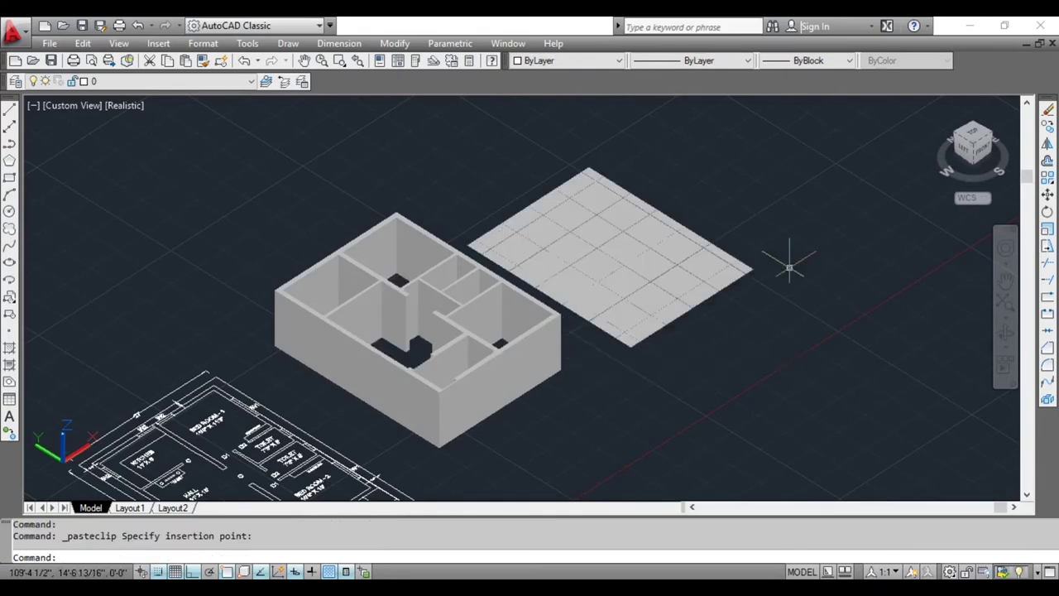
text(VS)
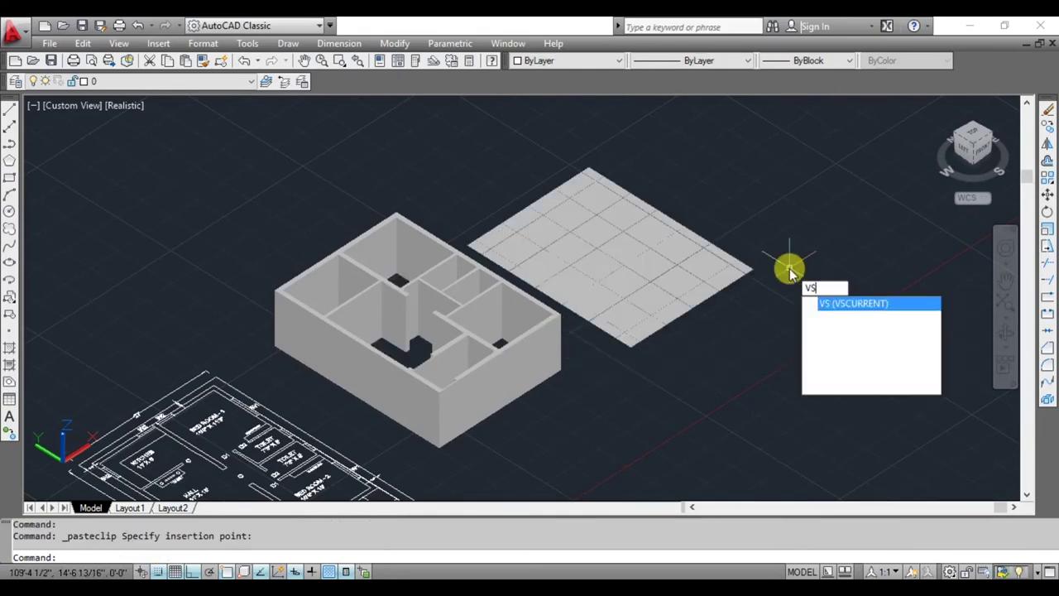
key(Return)
key(Down)
key(Return)
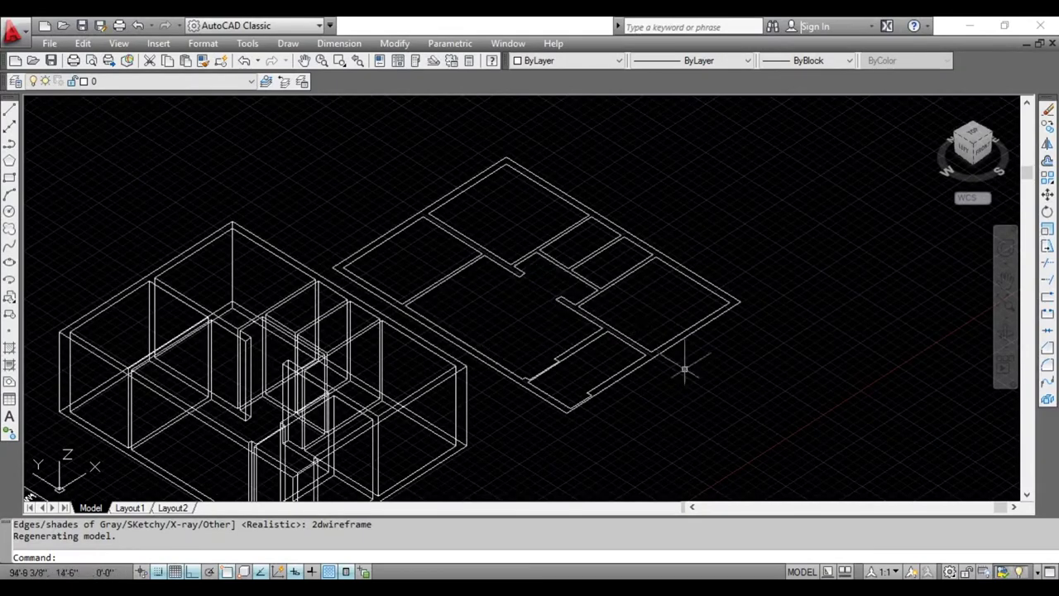
Raise the bounded wall area between the rooms of the pasted outline to 10' with PRESSPULL
scroll(685, 370, up, 3)
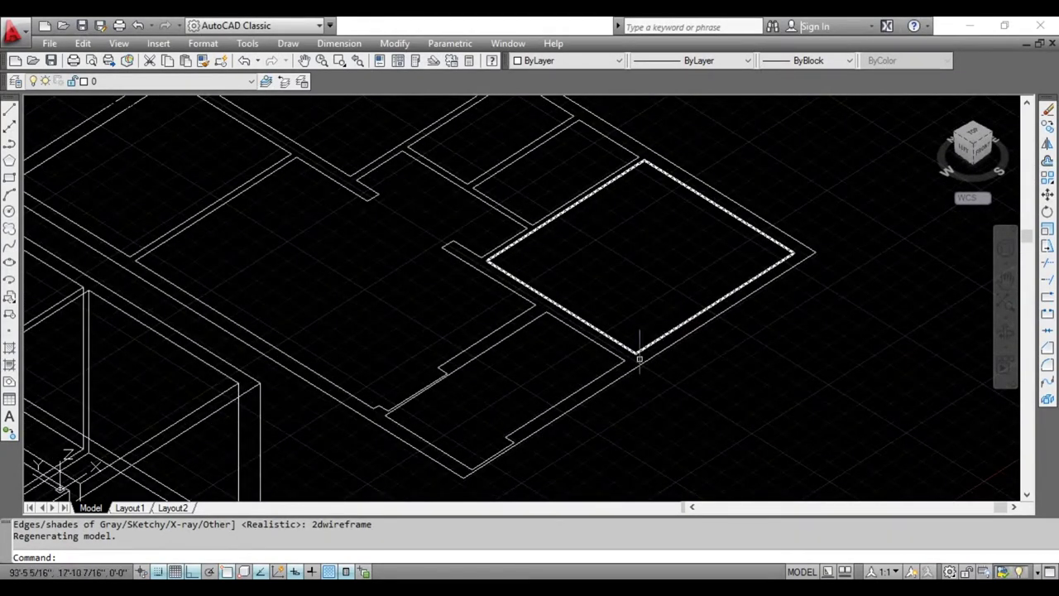
scroll(621, 386, down, 3)
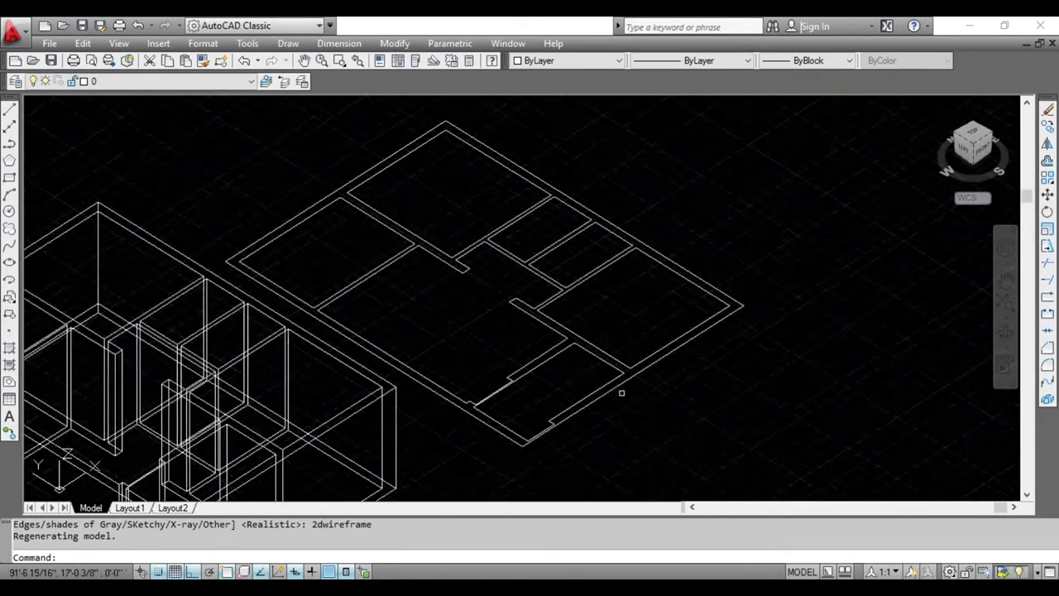
scroll(558, 339, down, 2)
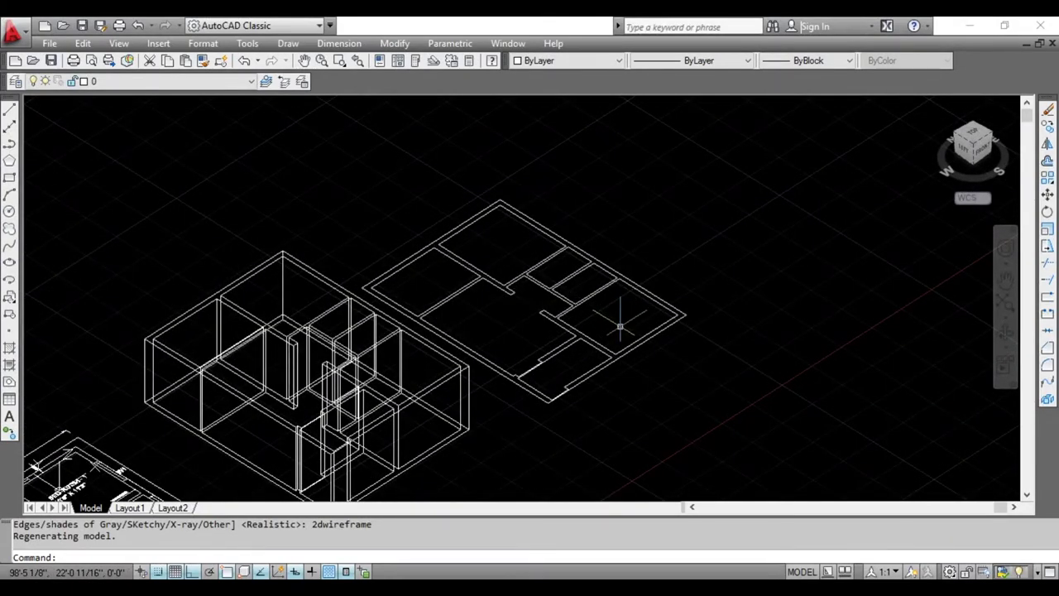
text(press)
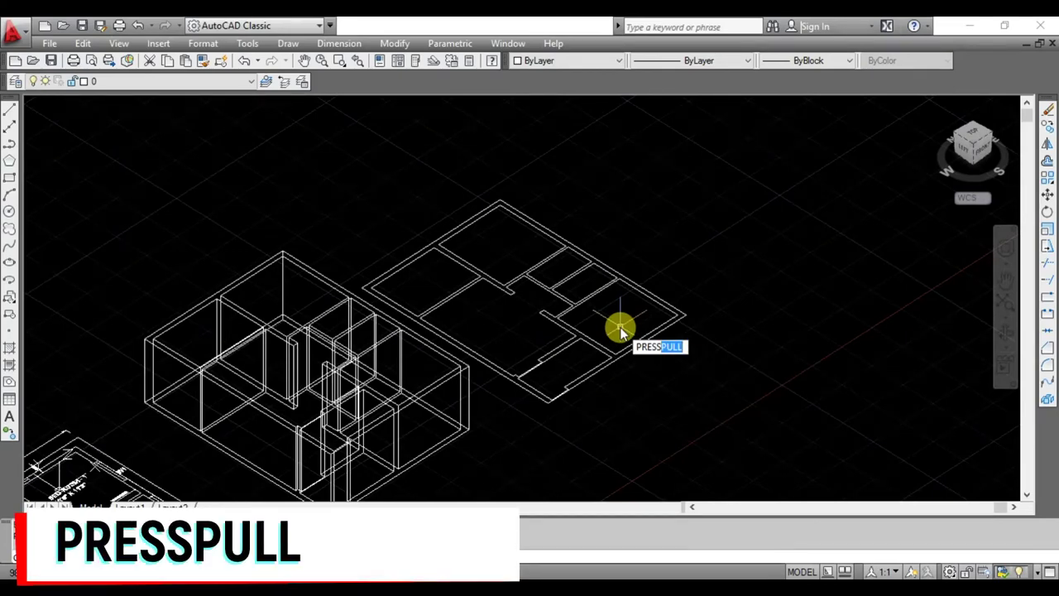
key(Return)
click(621, 322)
scroll(620, 323, up, 2)
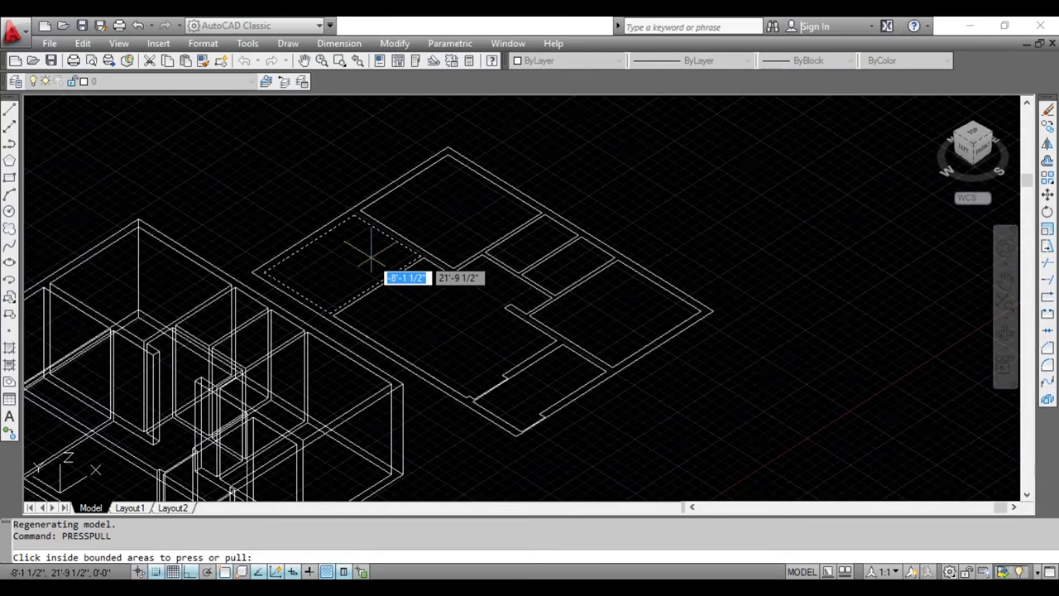
click(612, 368)
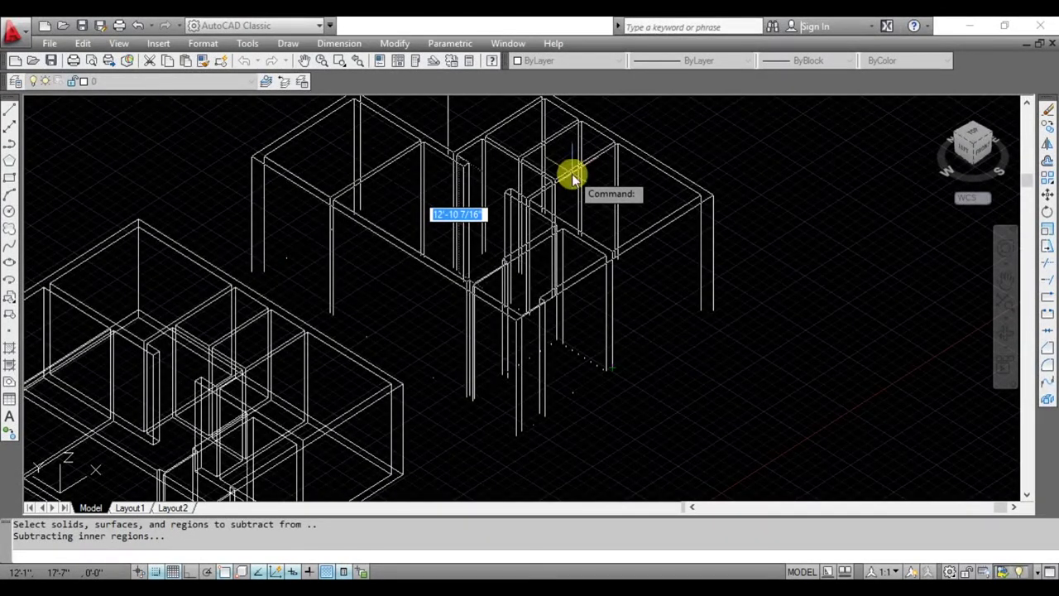
text(10)
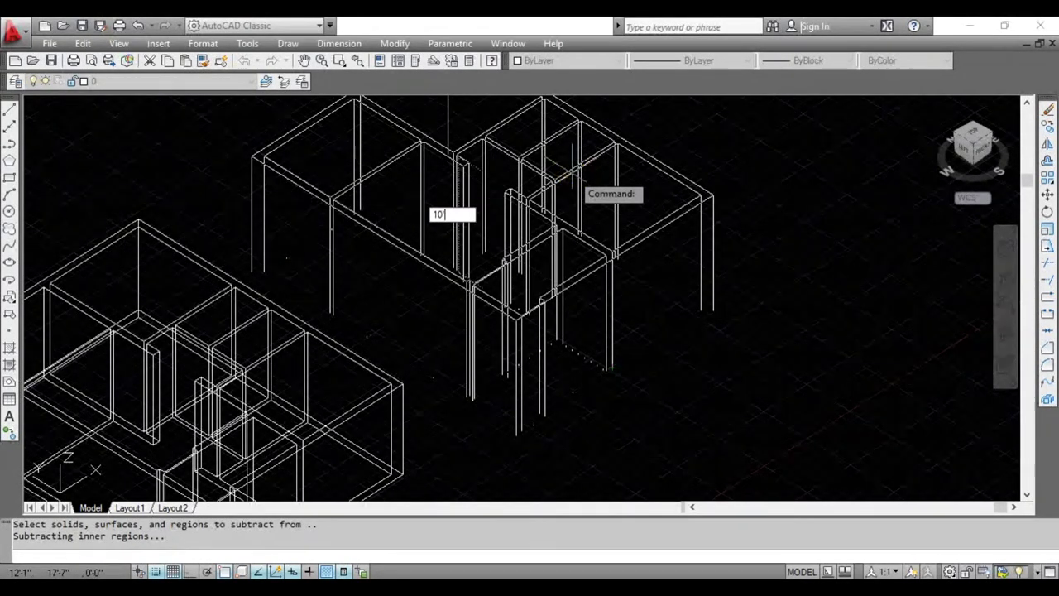
key(Return)
key(Return)
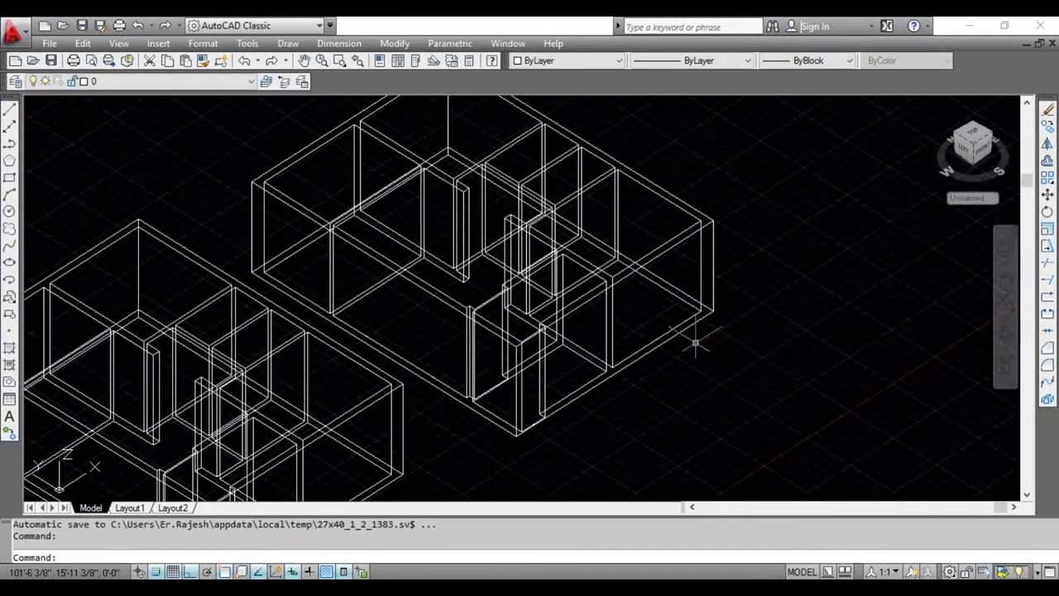
Apply the Realistic visual style with VSCURRENT and compare the press-pulled walls with the subtracted wall model
text(VS)
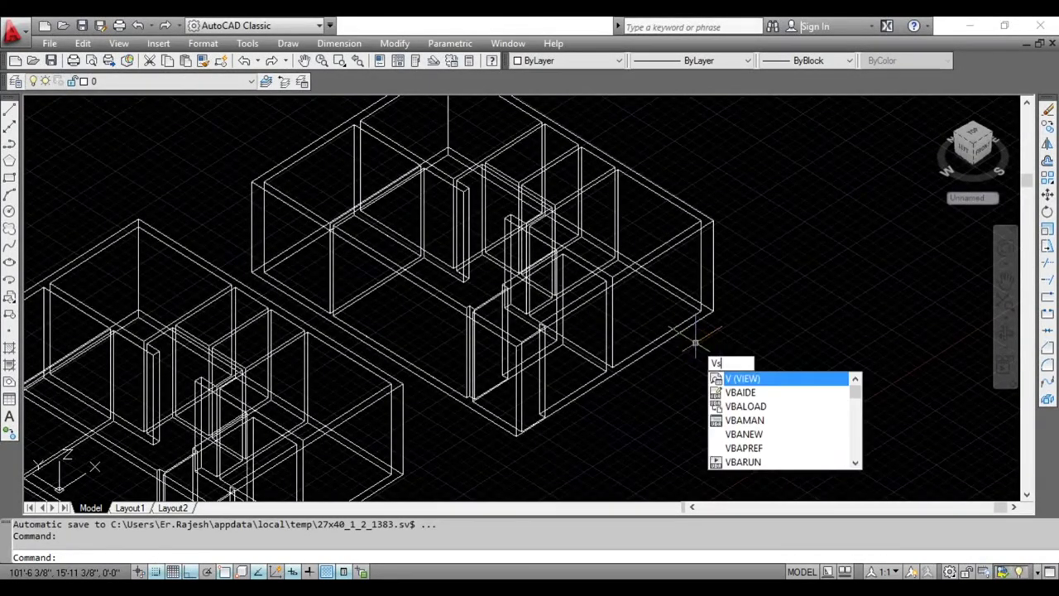
key(Return)
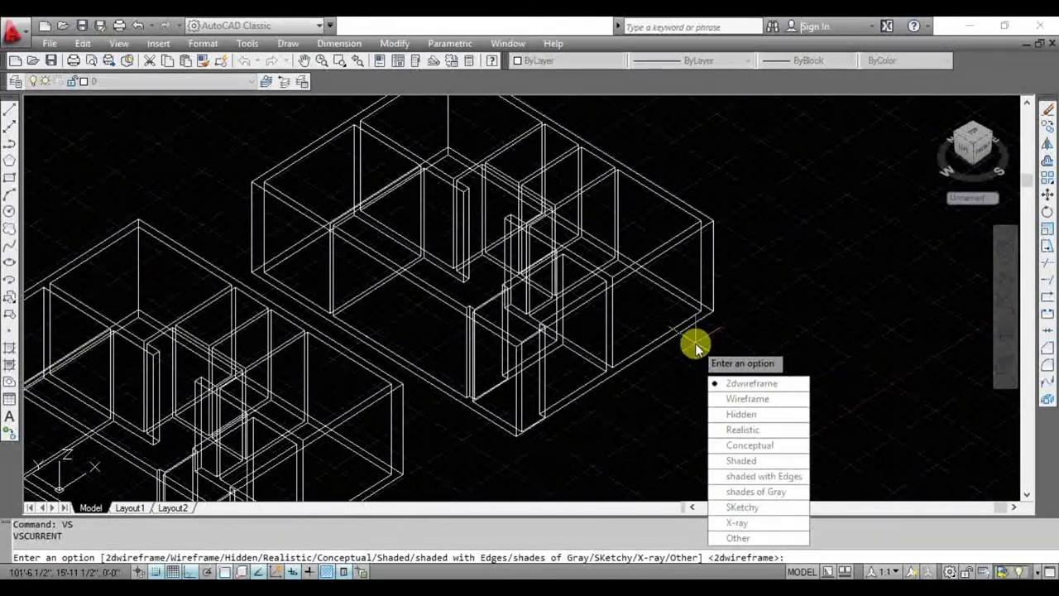
click(736, 432)
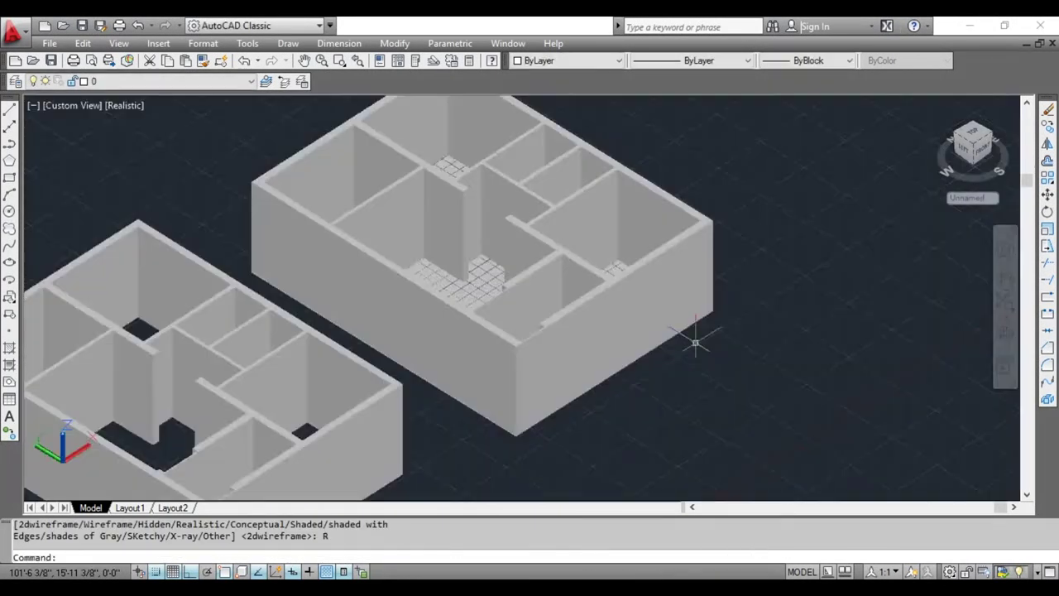
scroll(532, 284, down, 3)
key(Escape)
scroll(585, 240, up, 3)
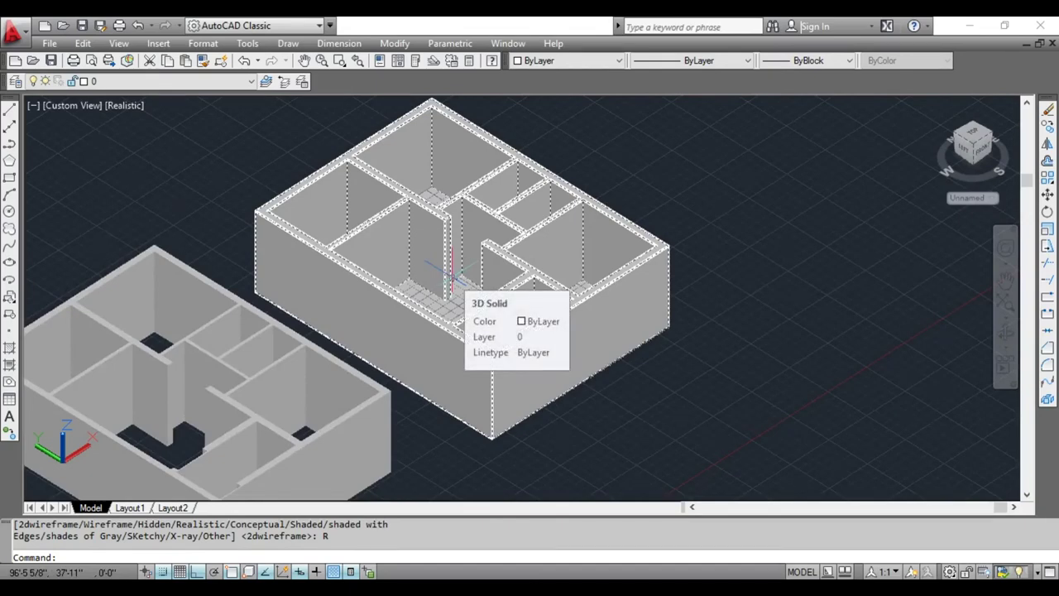
scroll(452, 273, down, 4)
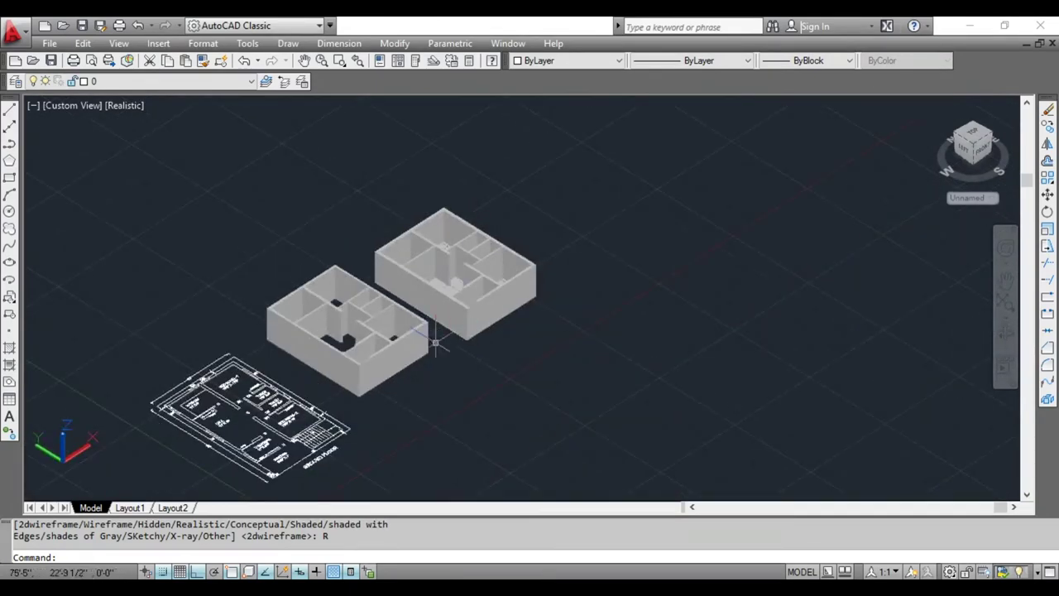
scroll(436, 341, up, 1)
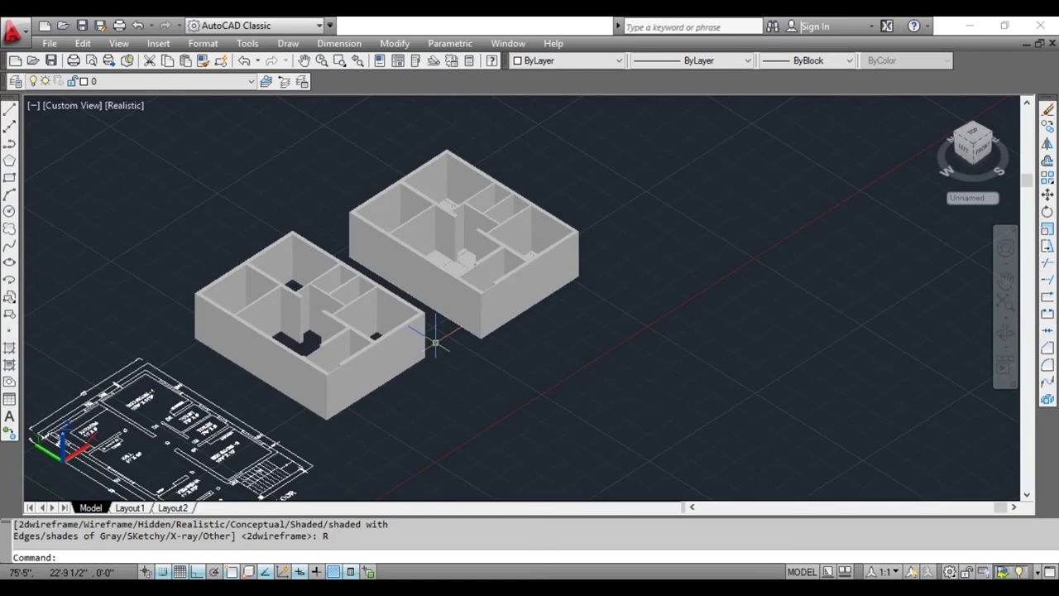